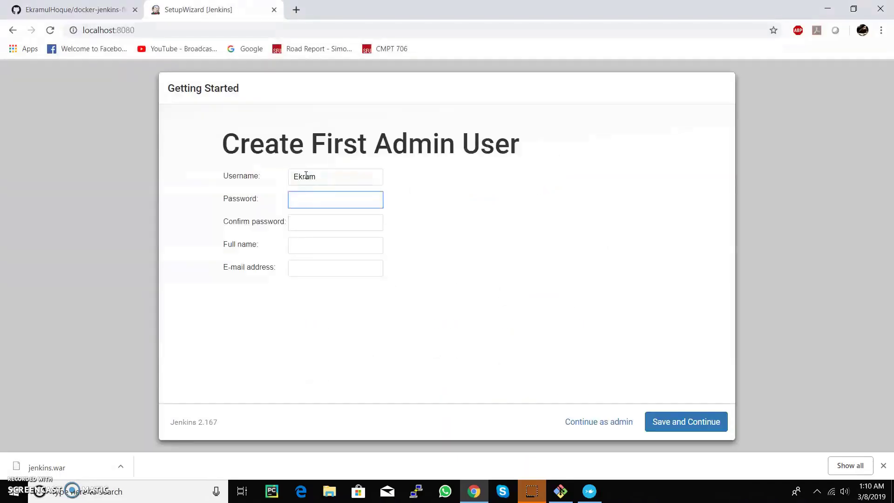
text(**********)
Save the first admin user, skip the instance URL configuration, and start using Jenkins.
key(Tab)
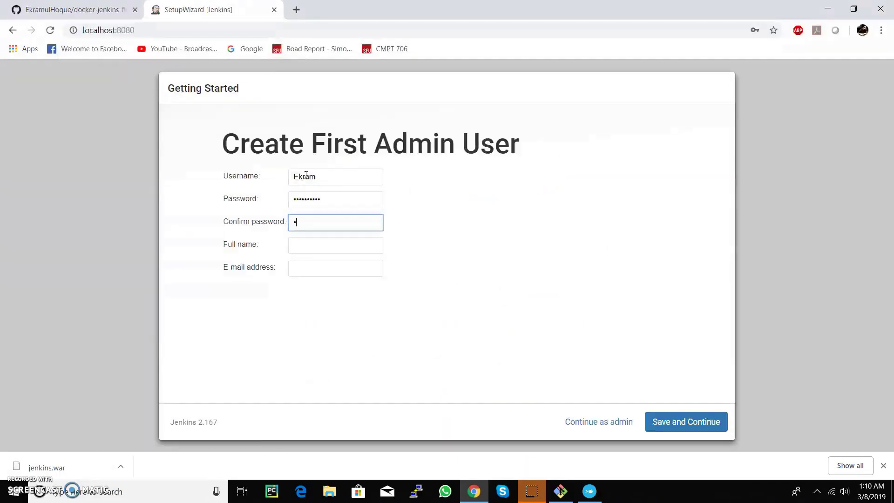
text(**********)
key(Tab)
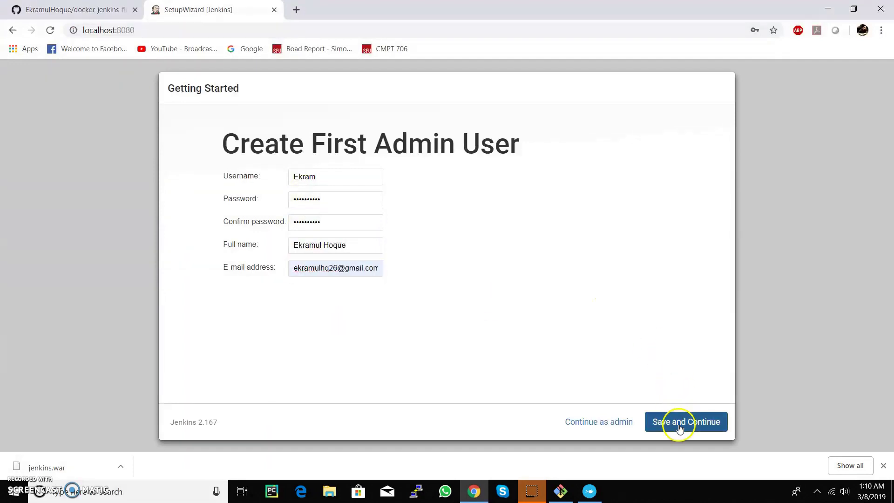
click(678, 422)
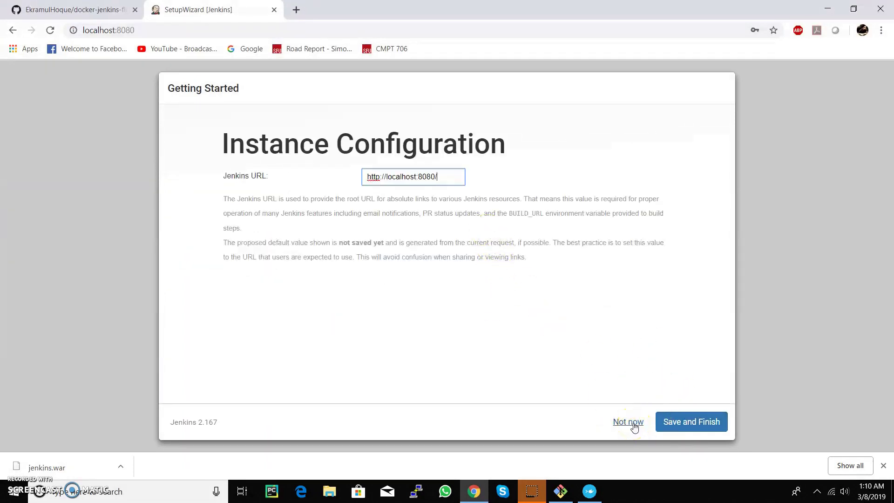
click(628, 423)
click(294, 272)
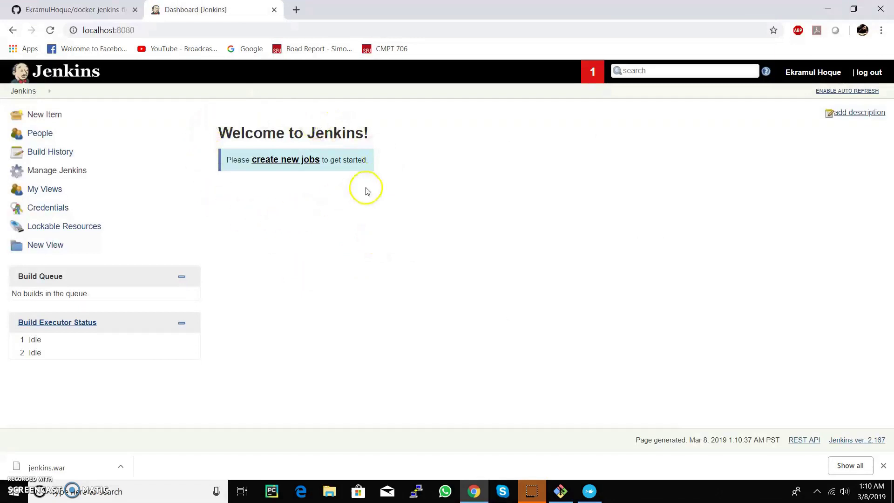
Create a Freestyle project named docker-jenkins-flask and confirm it.
click(290, 160)
click(275, 146)
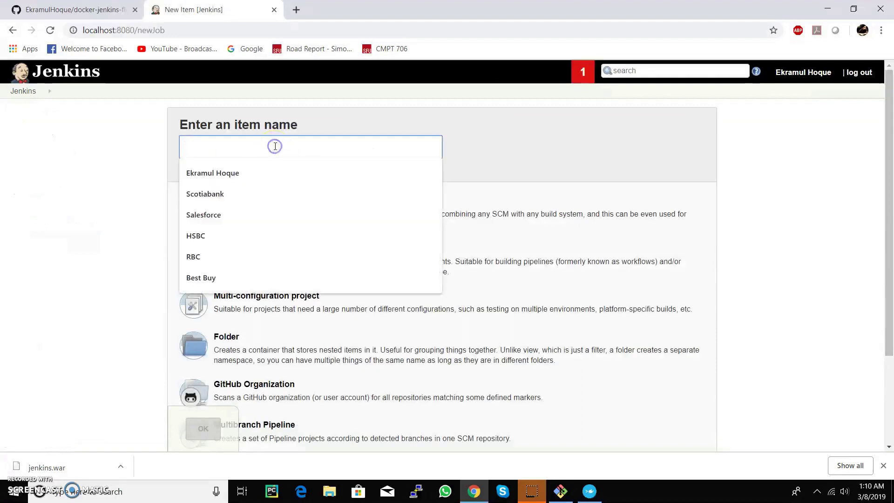
text(docker-)
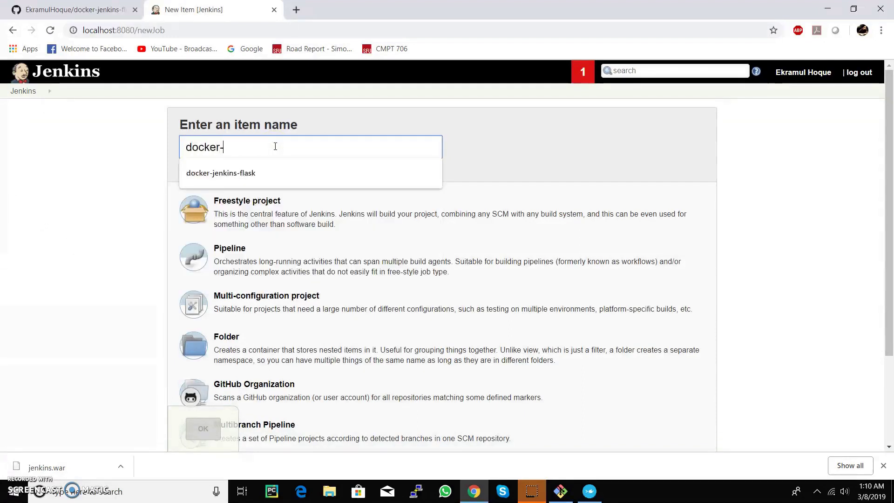
text(ns)
key(Down)
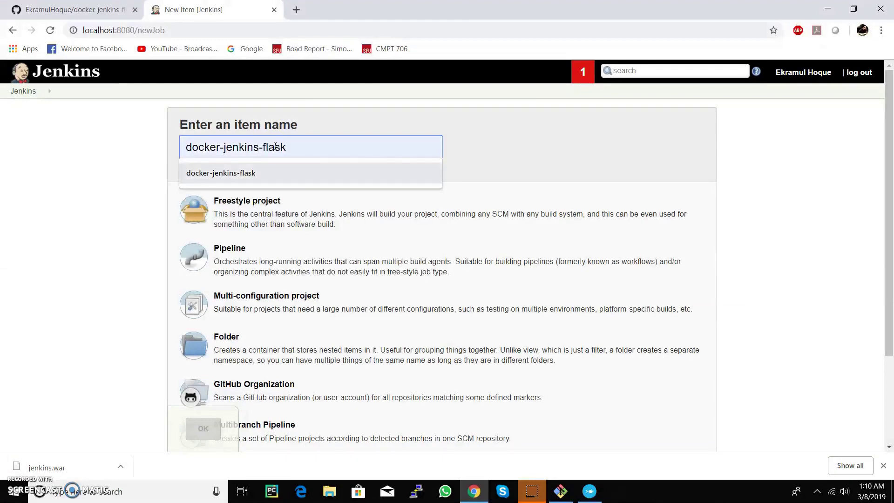
click(300, 172)
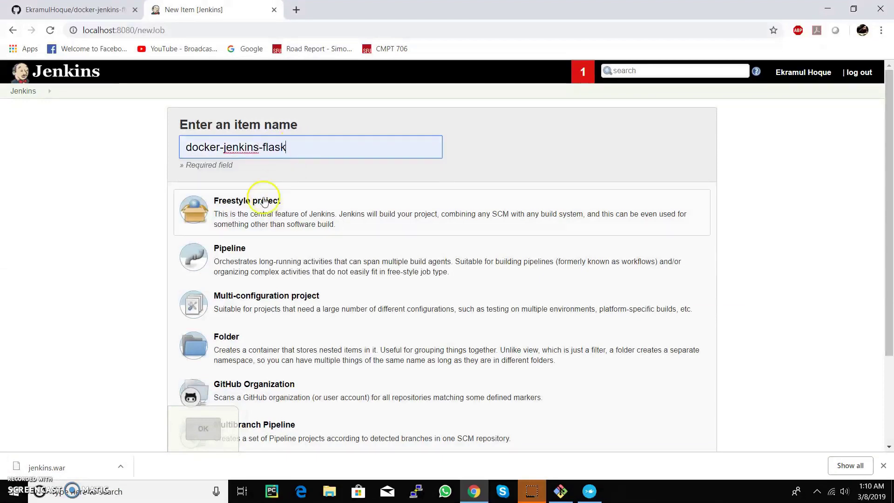
click(189, 219)
scroll(116, 219, down, 2)
click(202, 382)
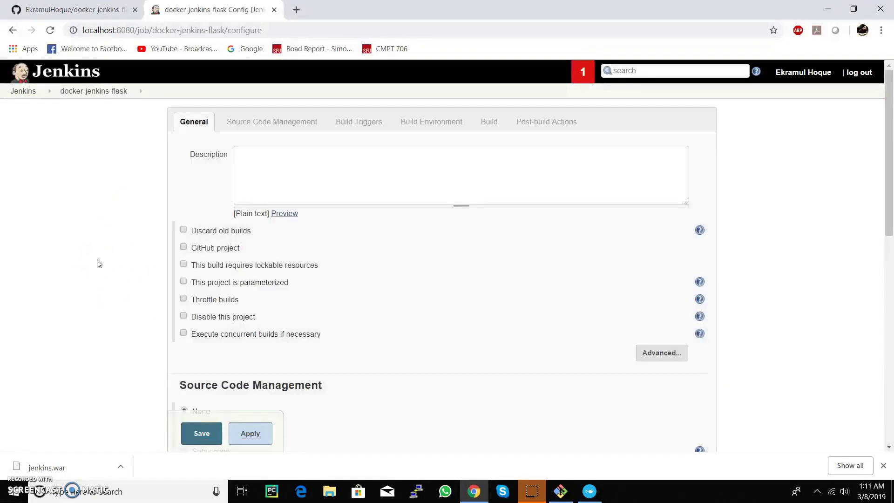
scroll(161, 254, down, 3)
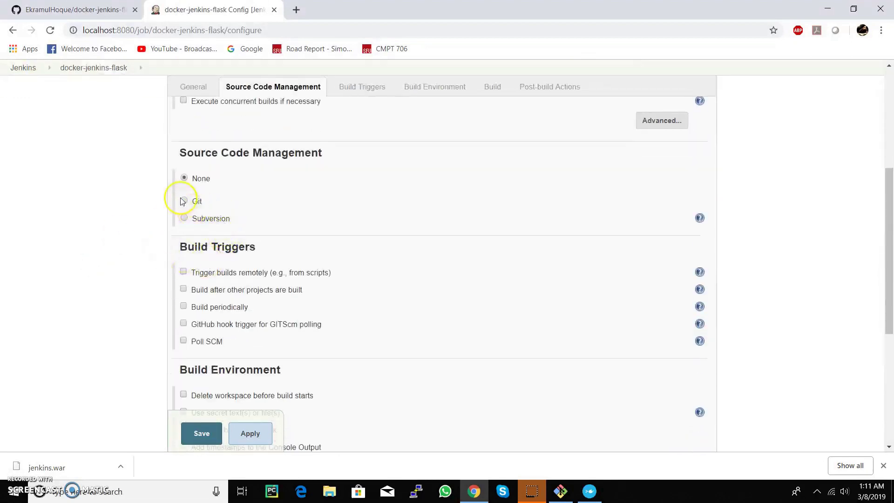
Select Git source control and paste the docker-jenkins-flask-tutorial SSH clone URL copied from GitHub.
click(184, 201)
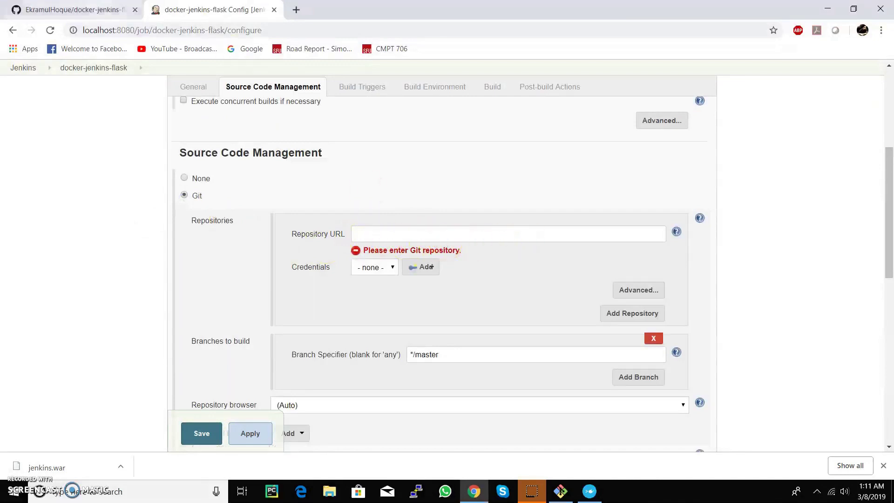
click(84, 10)
click(597, 320)
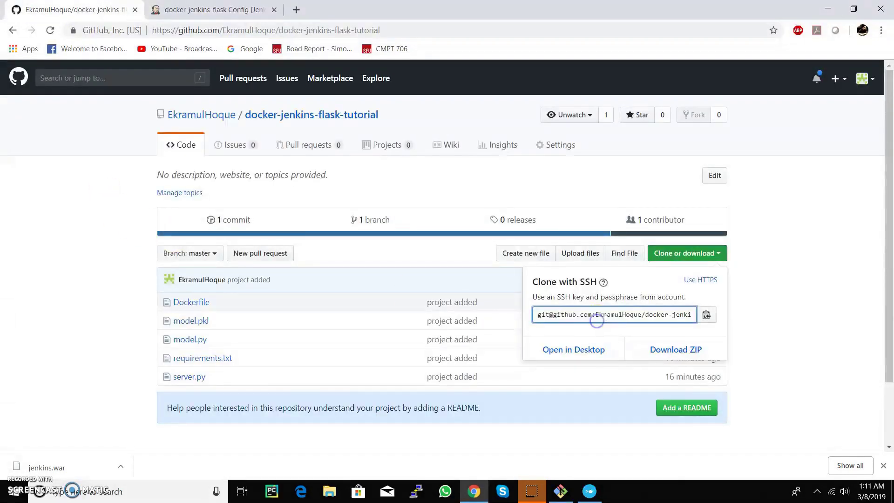
click(706, 314)
click(206, 8)
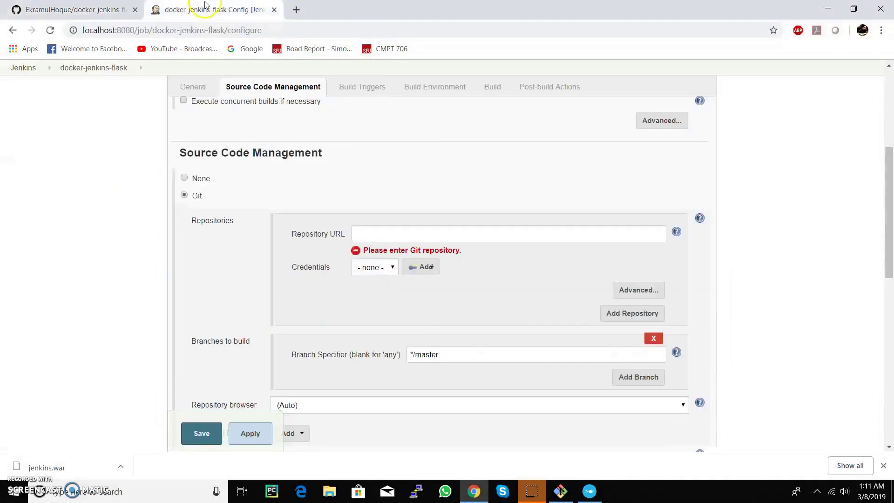
click(393, 234)
right_click(394, 233)
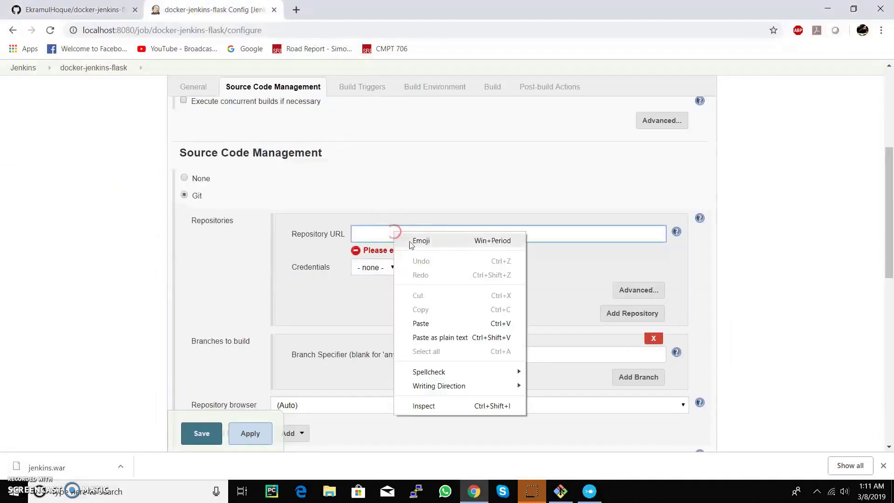
click(421, 323)
scroll(174, 235, down, 2)
scroll(197, 233, up, 1)
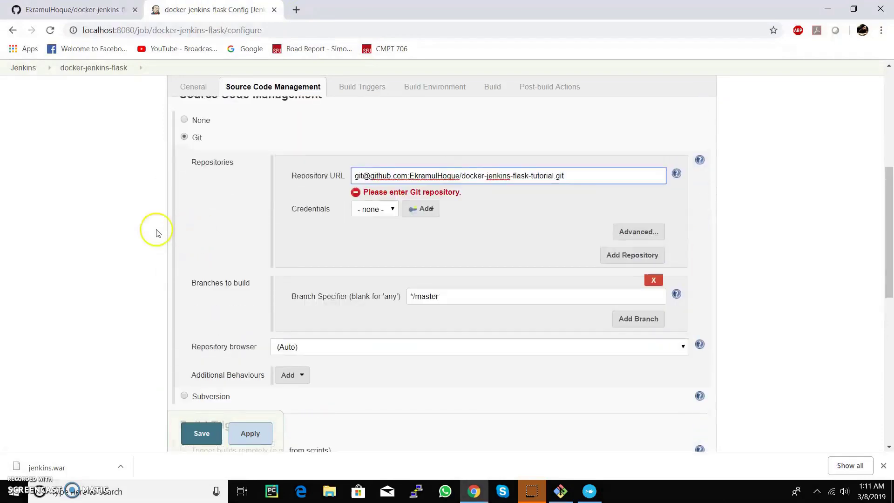
scroll(156, 232, down, 2)
scroll(156, 232, down, 2)
scroll(146, 217, down, 2)
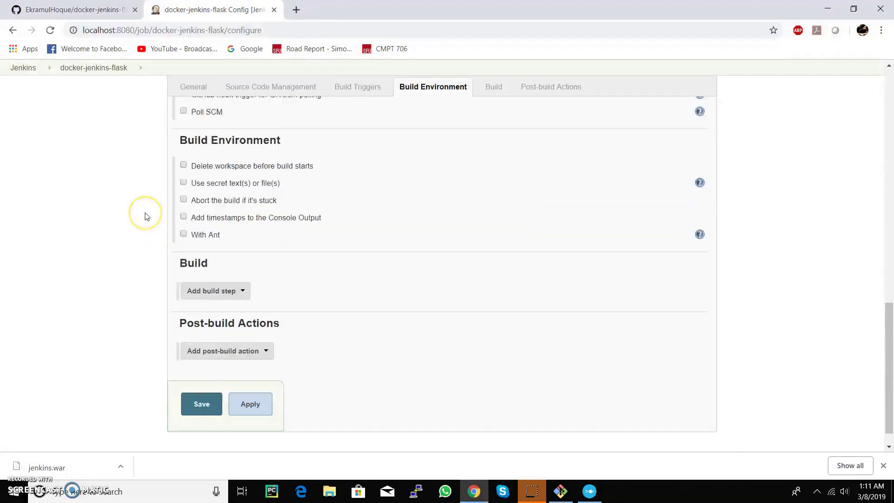
Add an Execute shell step running docker build --pull -t deploy . and docker run -p 5000:5000 deploy, and save.
click(217, 265)
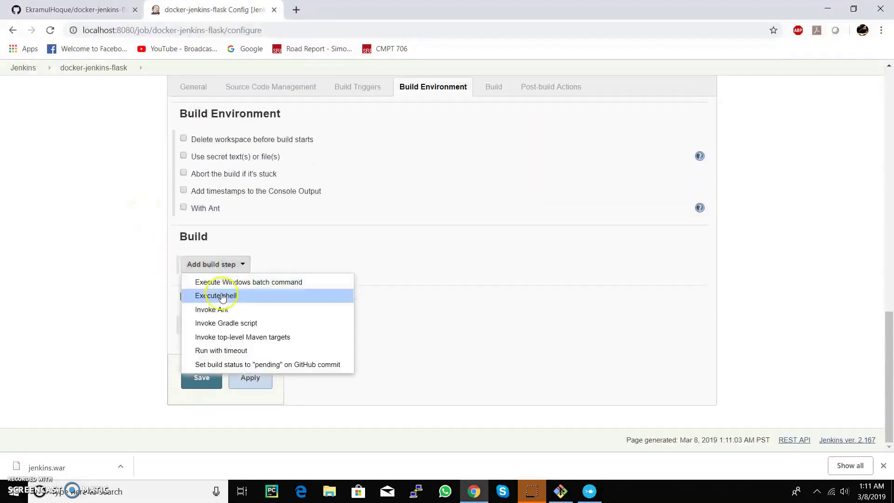
click(226, 308)
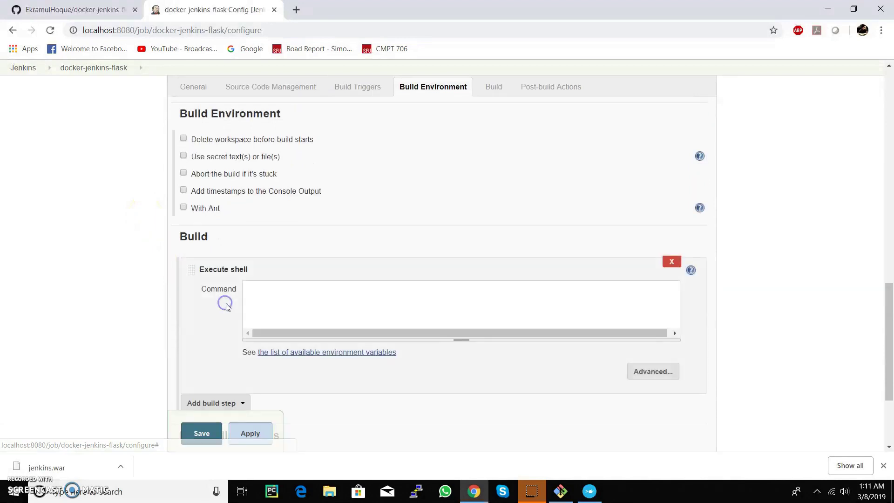
click(292, 302)
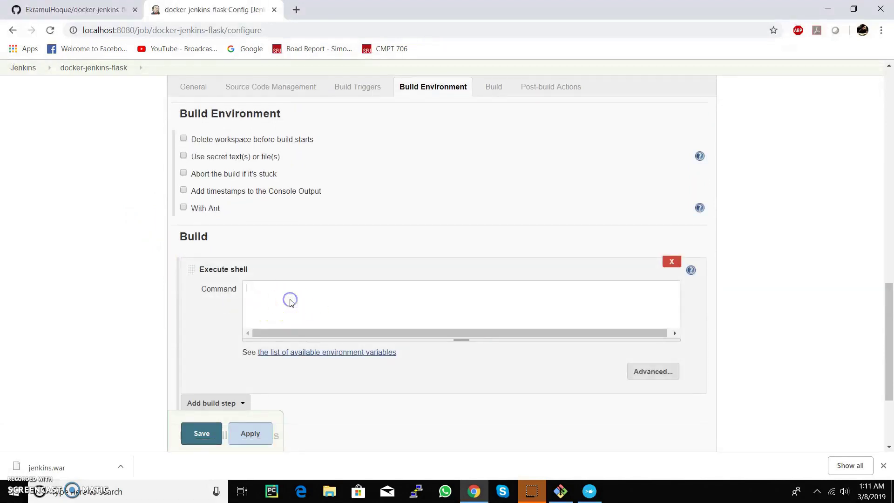
text(docker run--p 5000:5000 deploy)
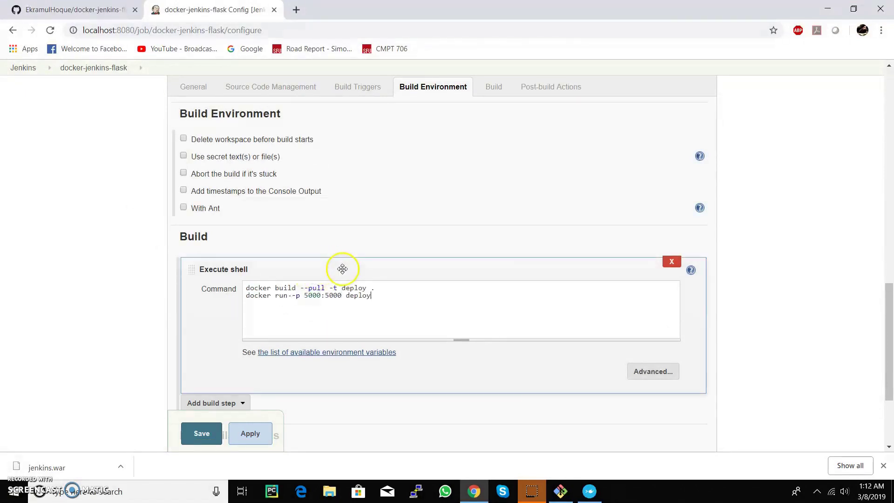
scroll(343, 280, down, 1)
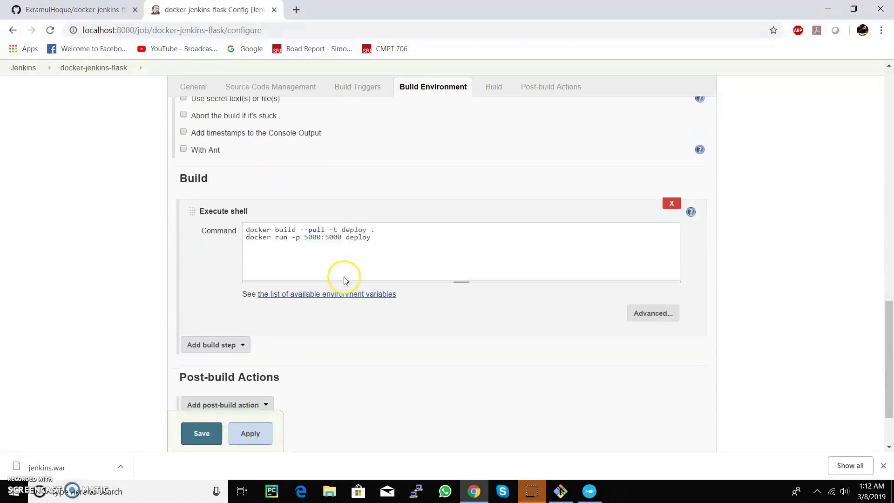
scroll(343, 279, down, 1)
click(205, 377)
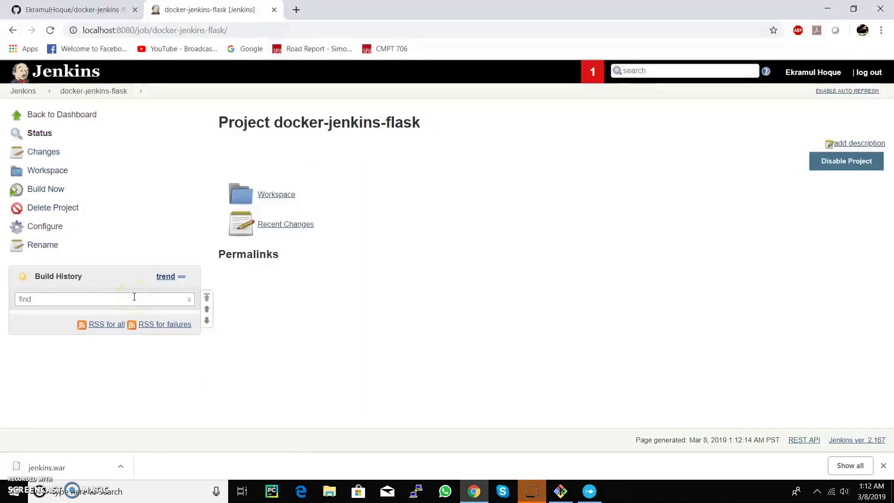
Start build #1 and view its console, then open the docker-jenkins-flask-tutorial folder and launch Brackets.
click(46, 194)
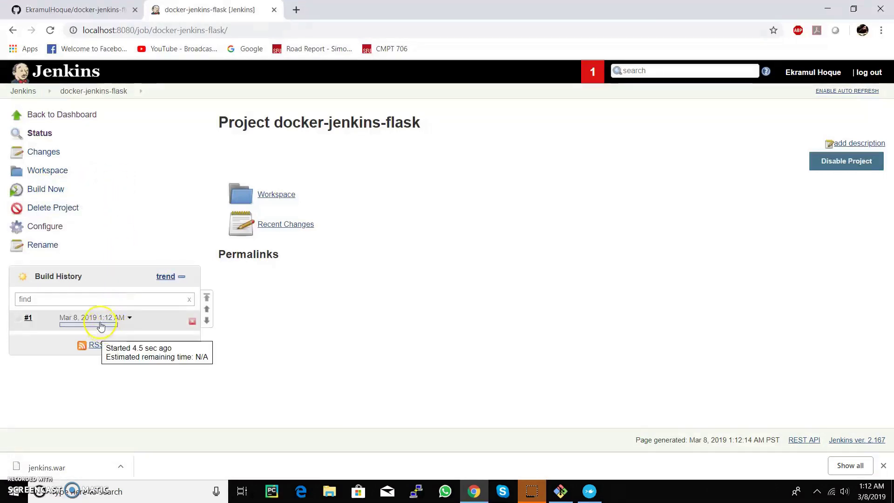
click(101, 327)
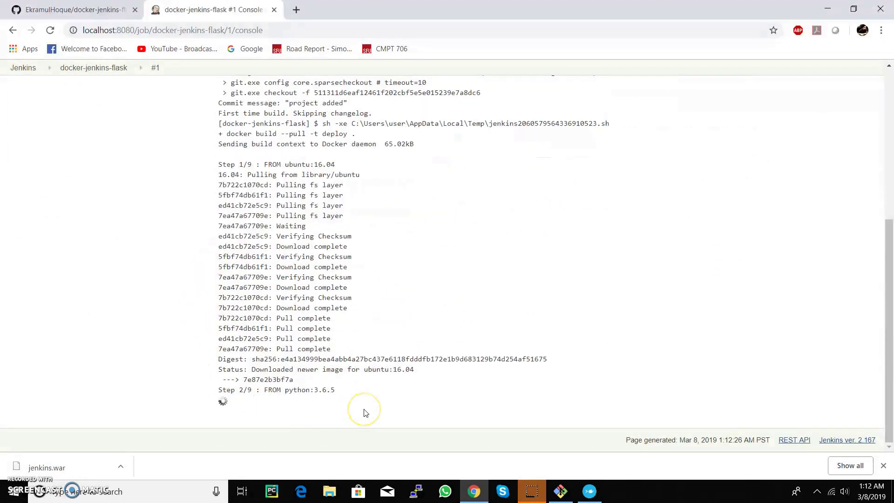
click(826, 10)
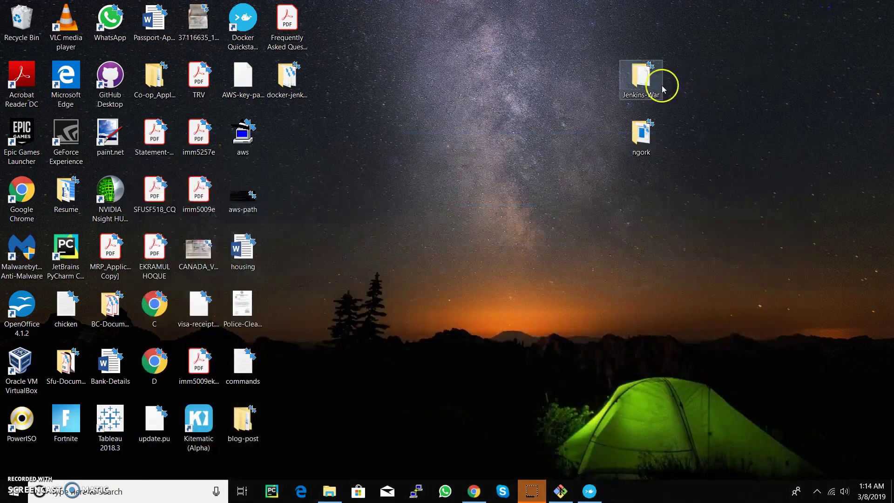
click(641, 137)
double_click(292, 91)
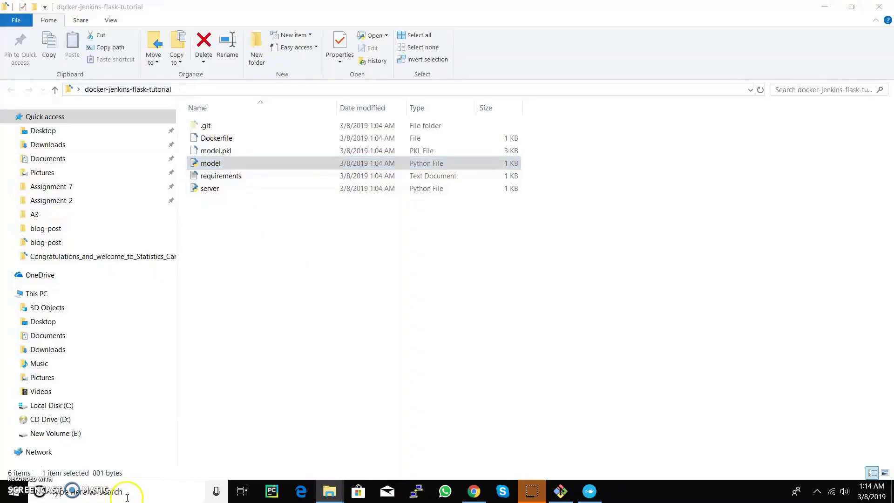
click(128, 498)
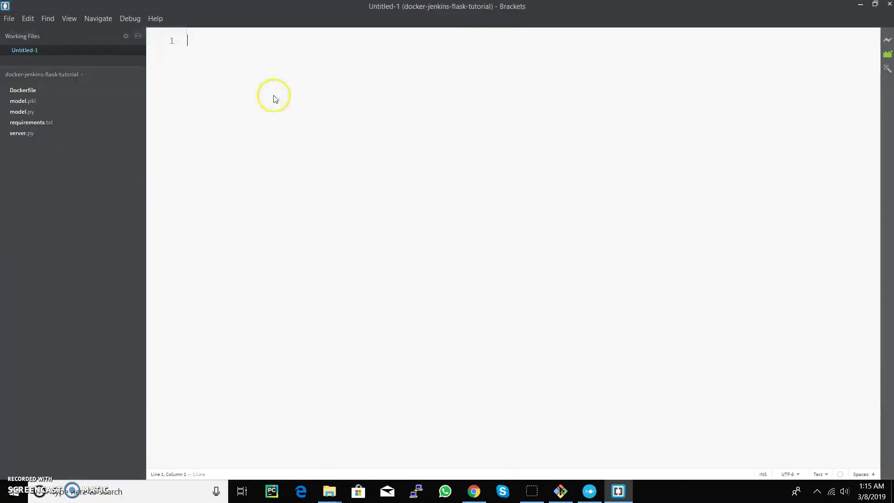
text(import requests)
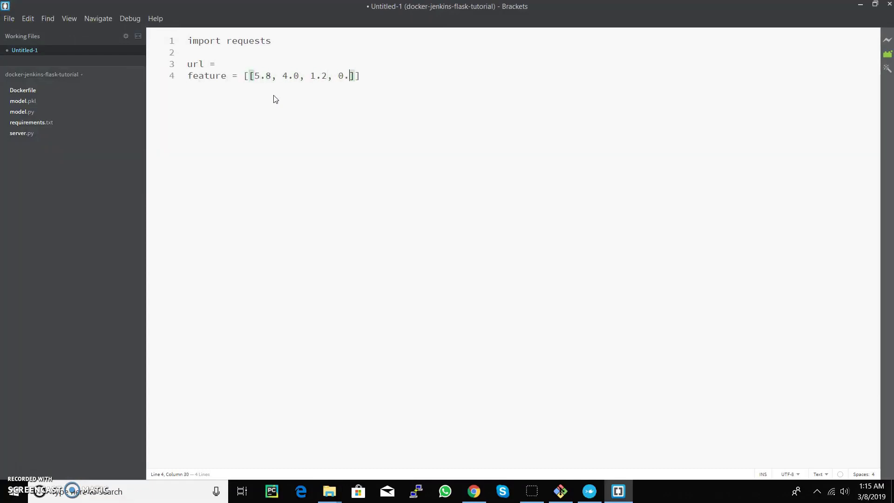
text(2]])
Draft the requests script with url, feature [[5.8, 4.0, 1.2, 0.2]], labels, post and print lines.
key(Return)
text(labels = {)
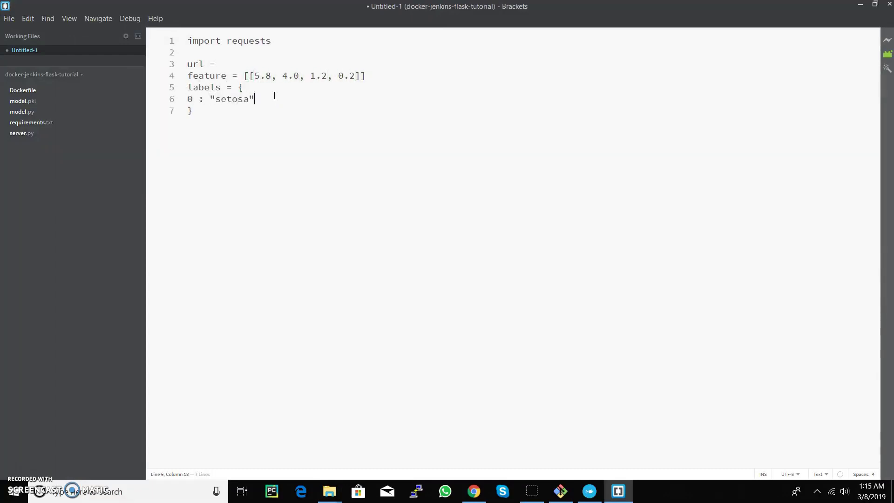
text(versicol)
text(or",)
key(Return)
text(2 : "v)
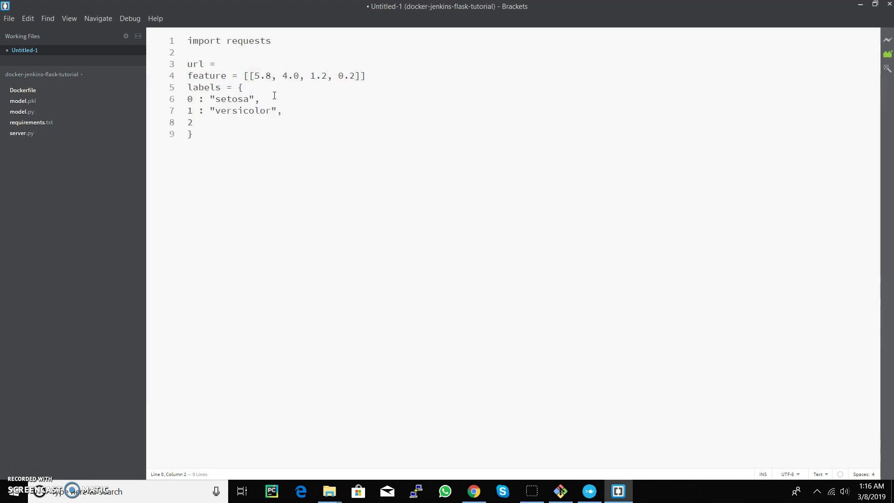
text(irginica)
key(Down)
key(Return)
key(Return)
text(r = request)
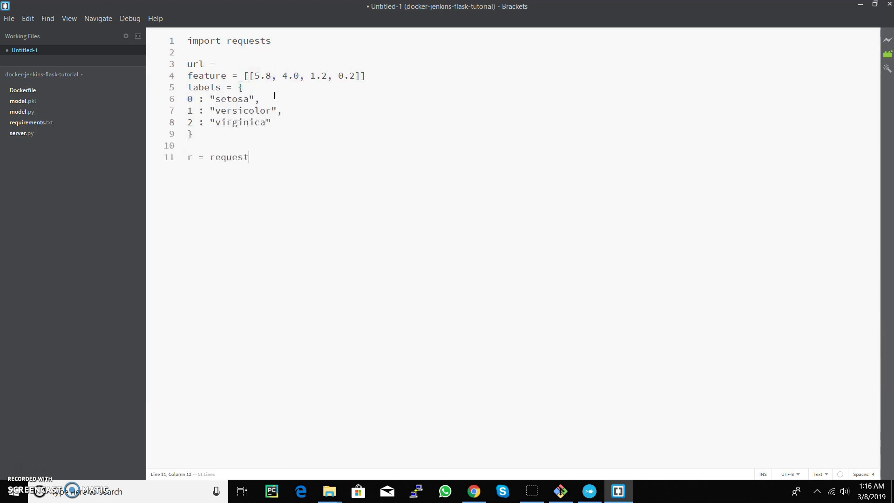
text(s.post(url, json = {'feature', feature})
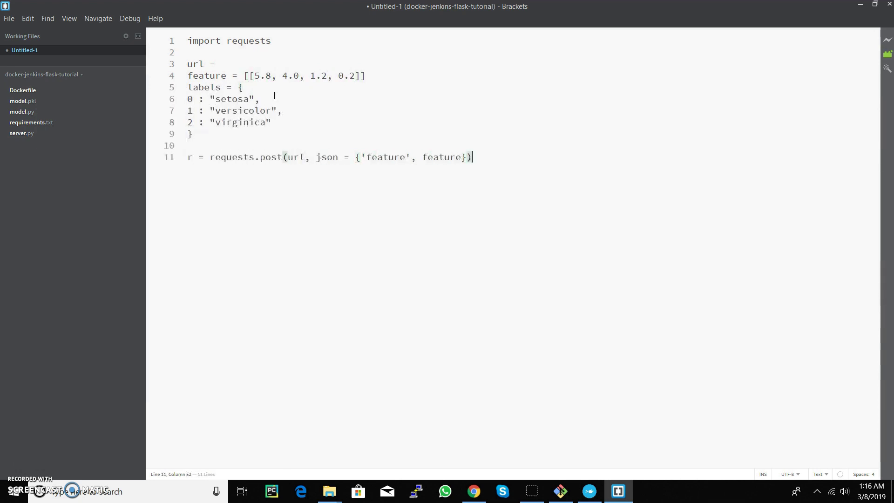
key(Return)
text(print(r.json()))
key(Up)
key(Up)
key(Up)
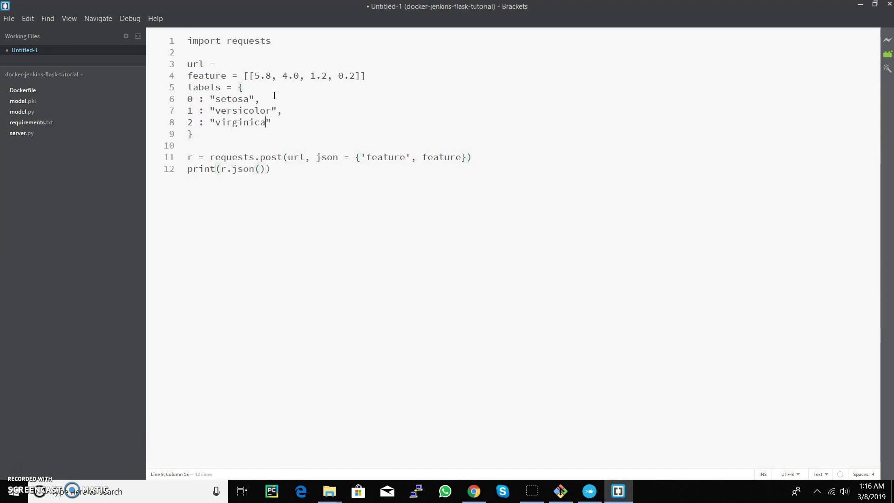
click(224, 64)
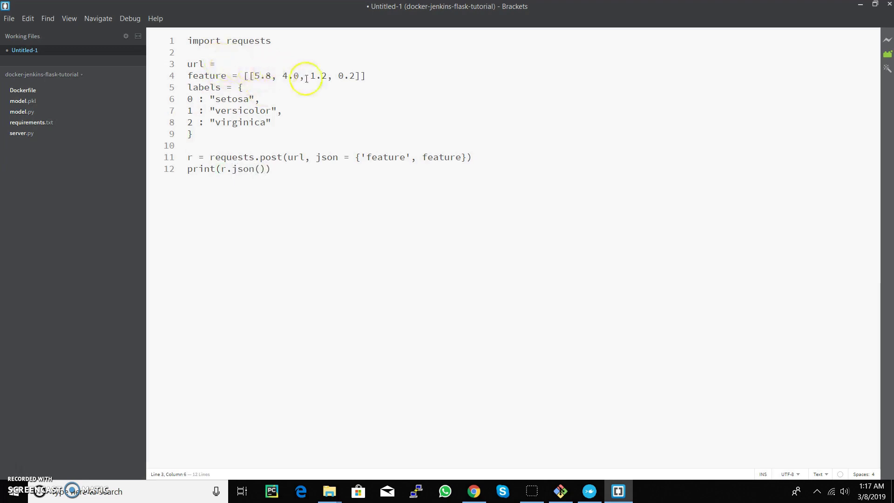
Run docker-machine ip in a Git Bash terminal from the project folder and copy 192.168.99.100.
click(561, 492)
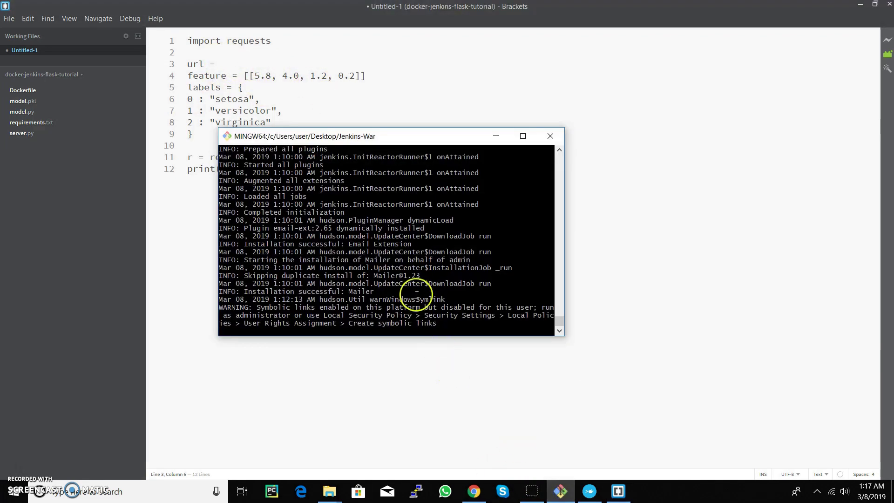
mouse_move(329, 492)
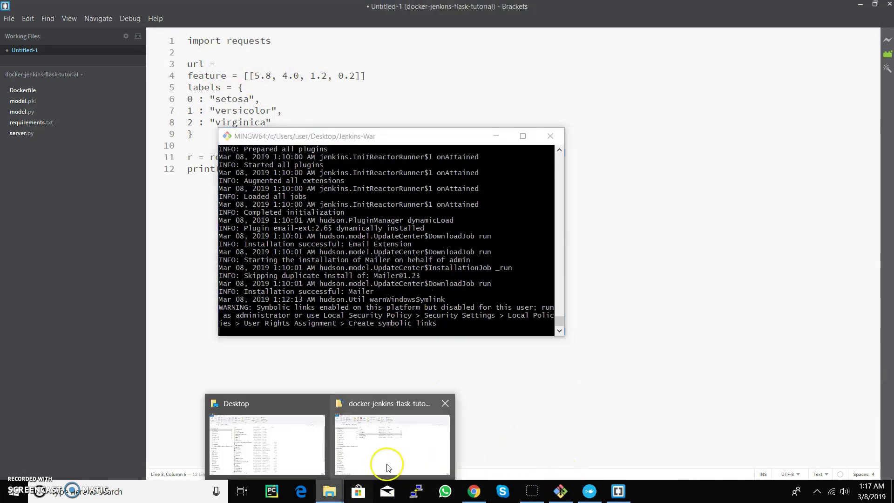
click(392, 462)
right_click(359, 323)
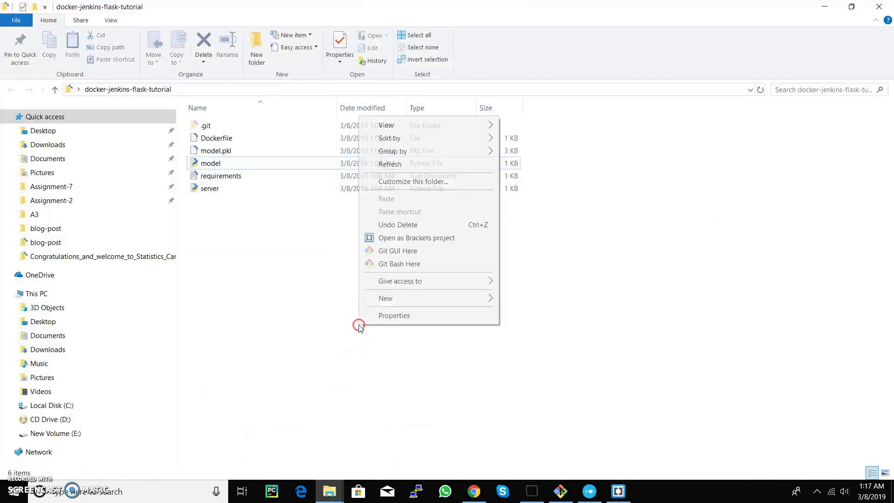
click(398, 263)
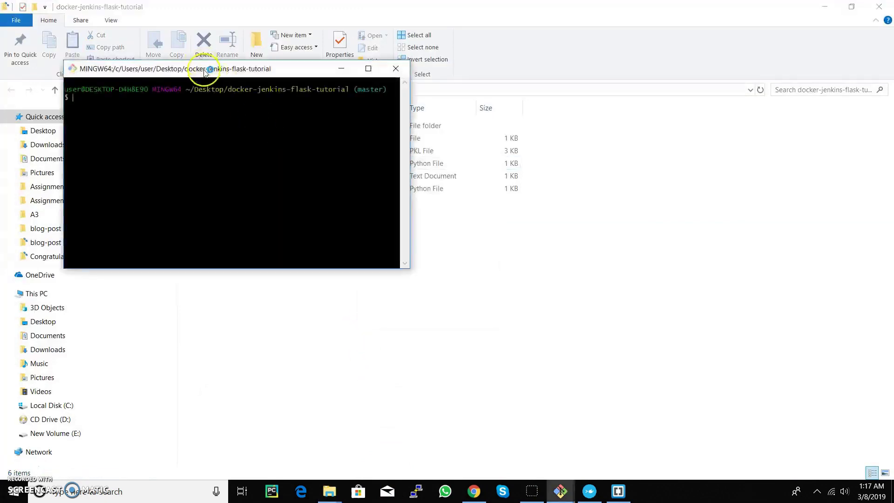
drag(200, 70, 441, 183)
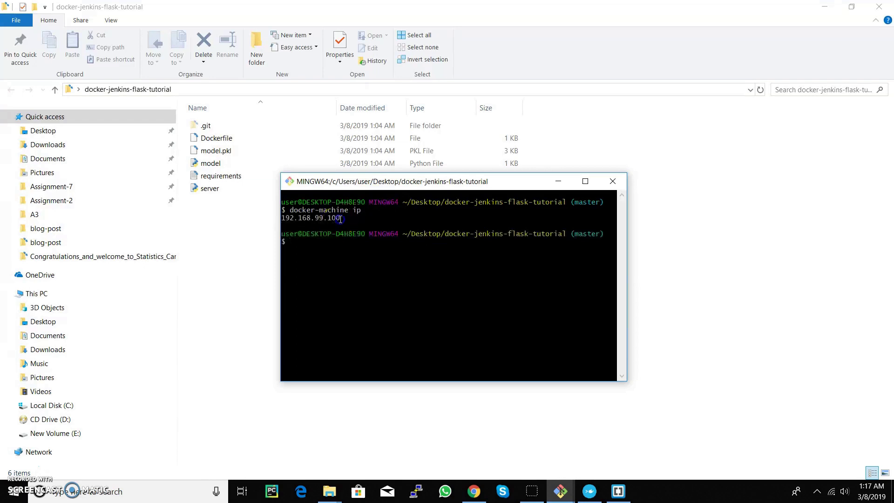
drag(339, 218, 285, 217)
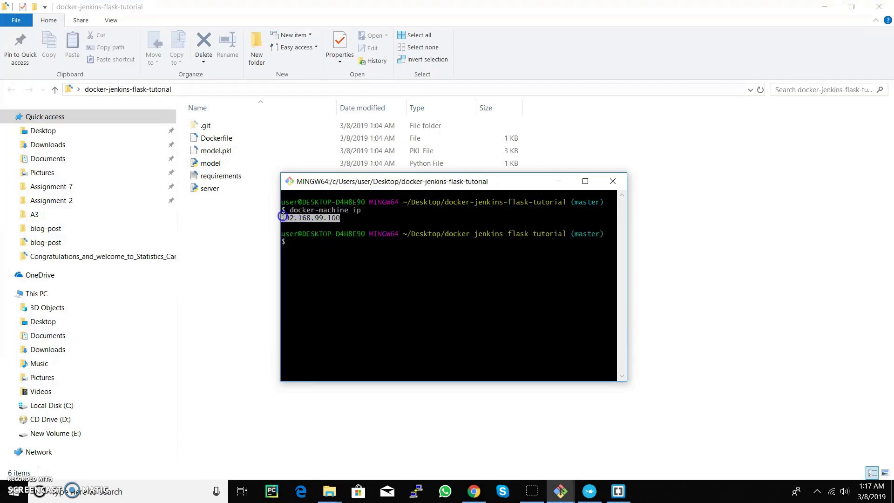
right_click(292, 218)
click(318, 240)
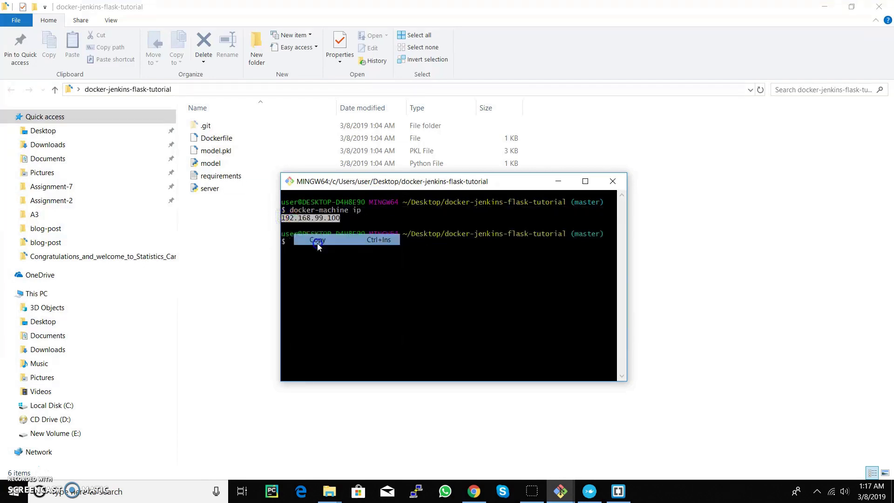
click(473, 491)
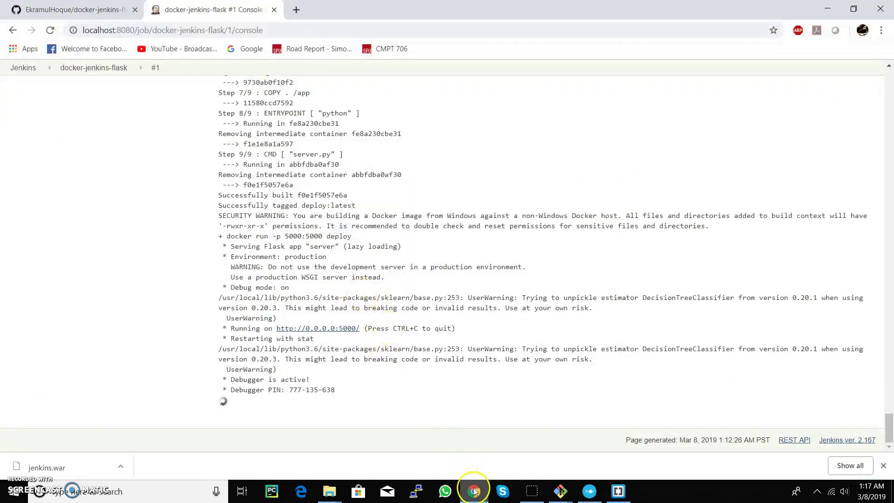
click(562, 493)
click(617, 491)
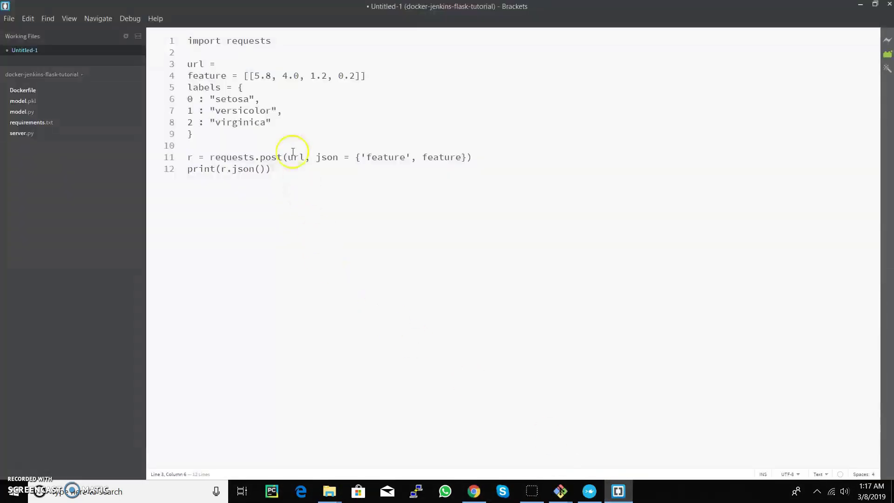
click(232, 62)
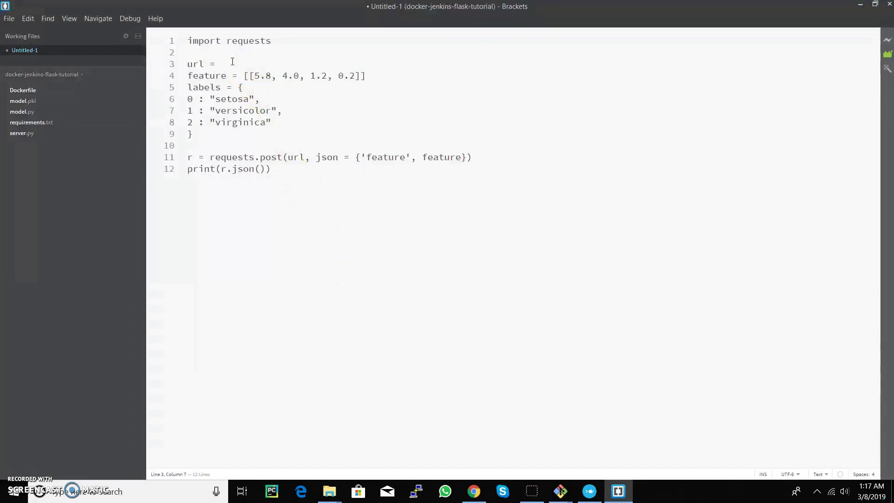
key(ctrl+v)
text(http)
text(://)
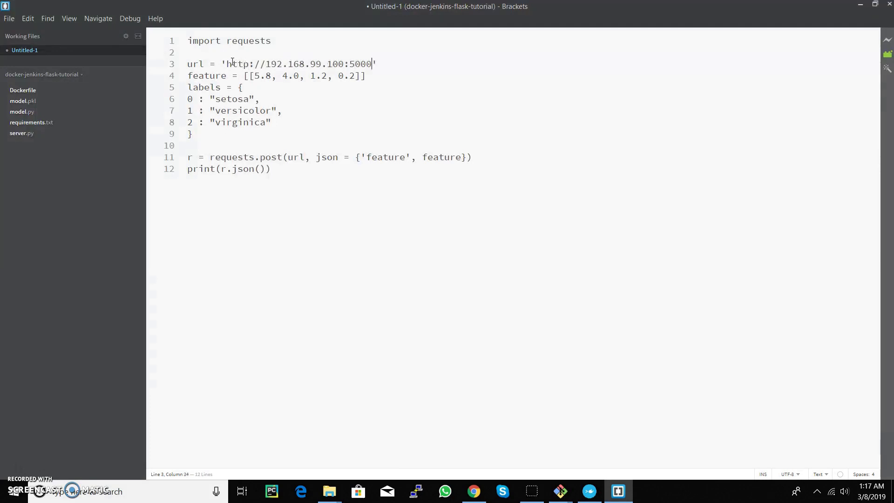
text(api)
key(Down)
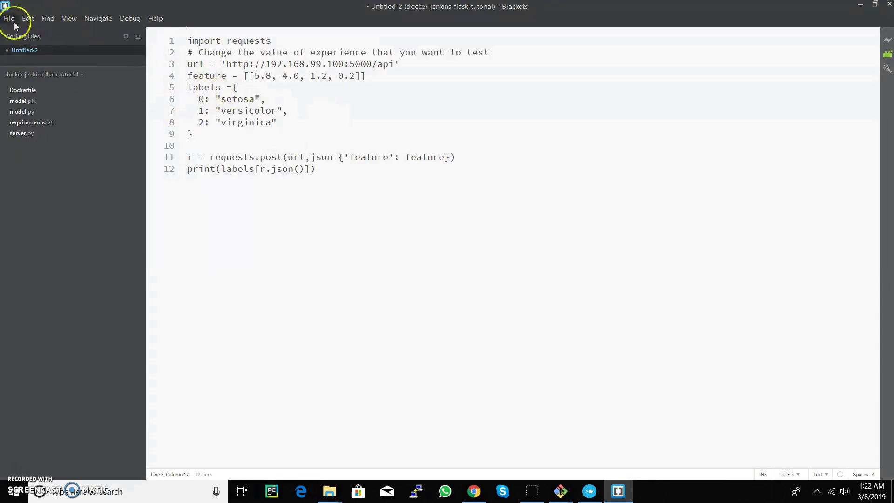
Save the script as request.py in the docker-jenkins-flask-tutorial folder.
click(8, 18)
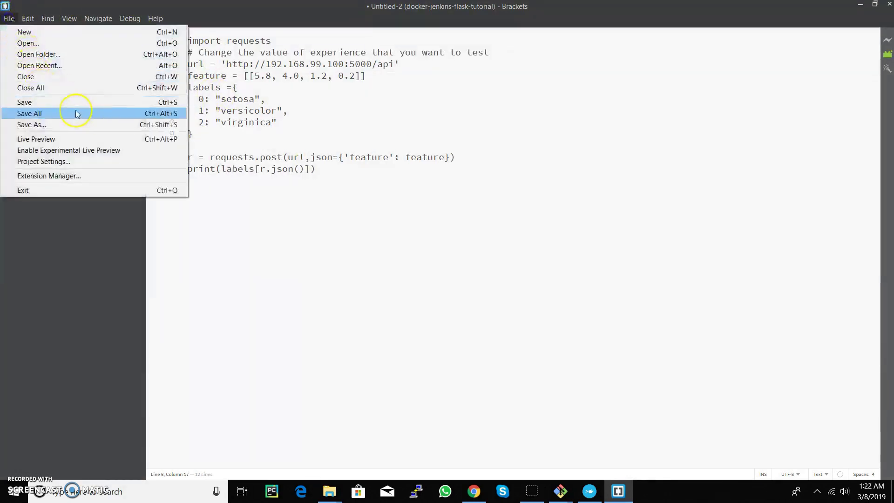
click(272, 111)
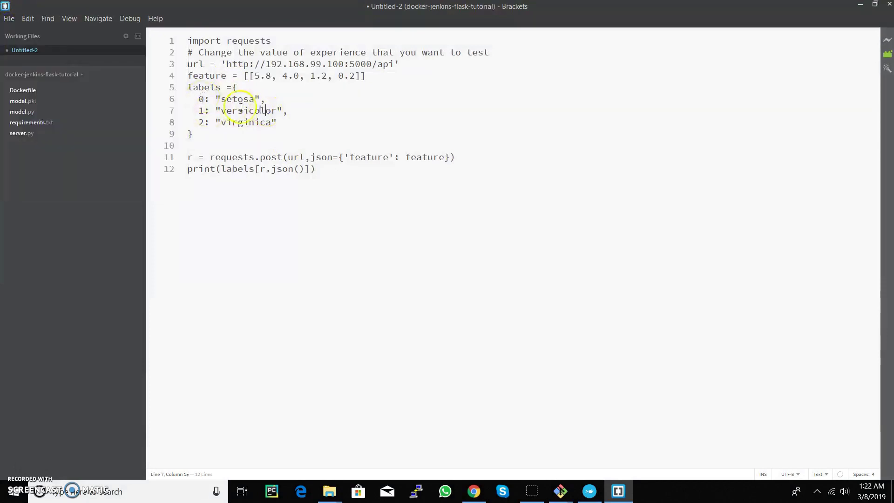
key(ctrl+s)
text(req)
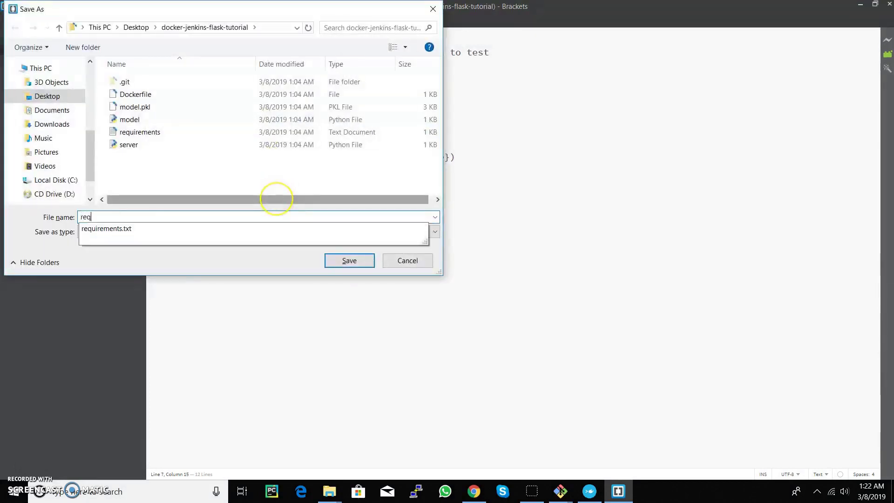
text(uest.py)
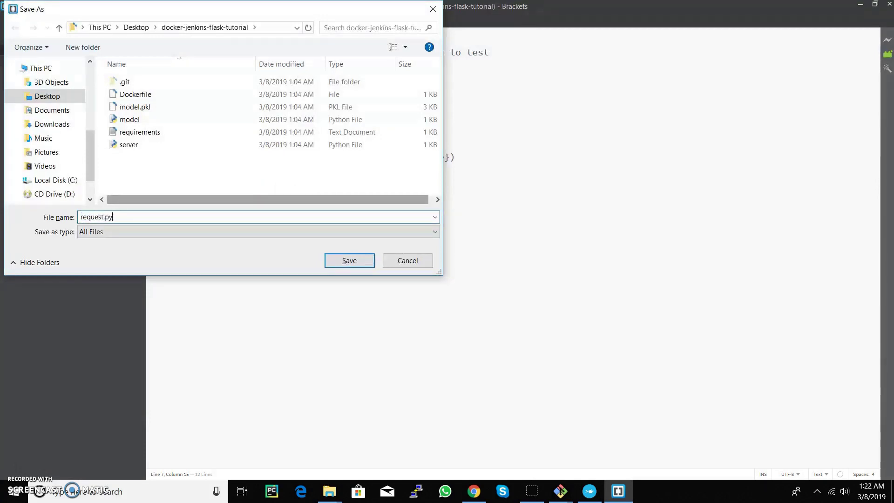
key(Return)
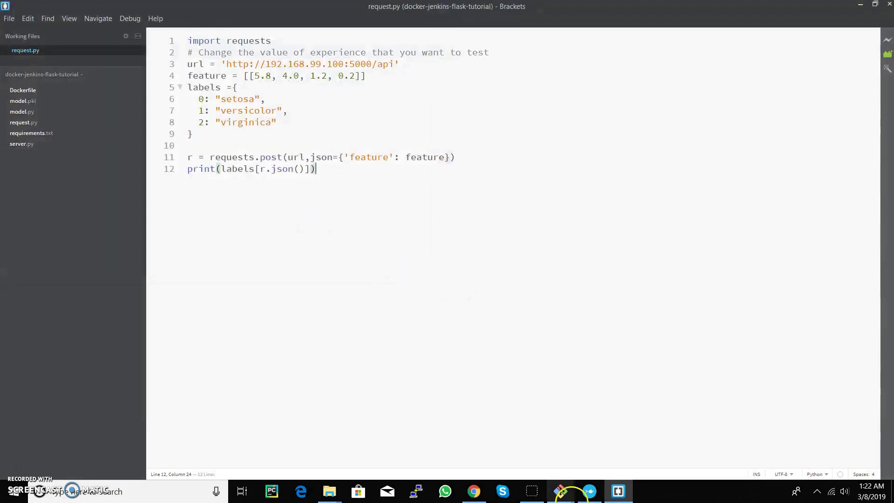
mouse_move(560, 491)
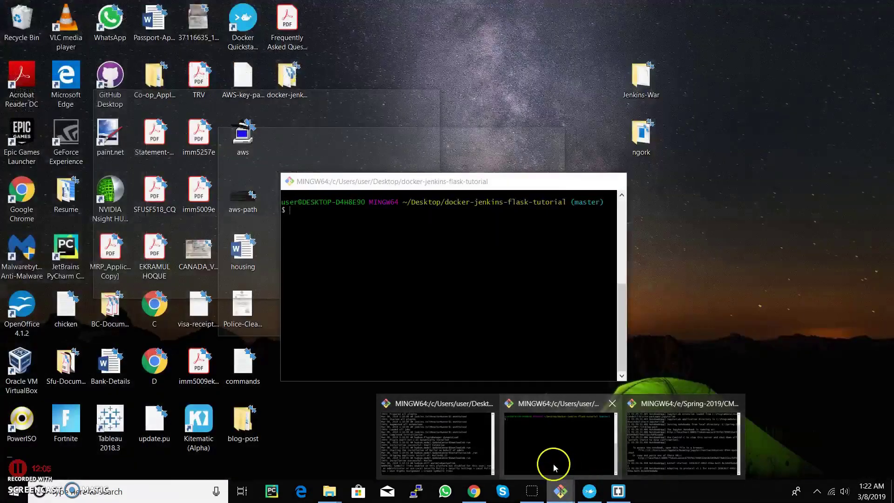
Run python request.py in Git Bash and get the prediction setosa back.
click(553, 463)
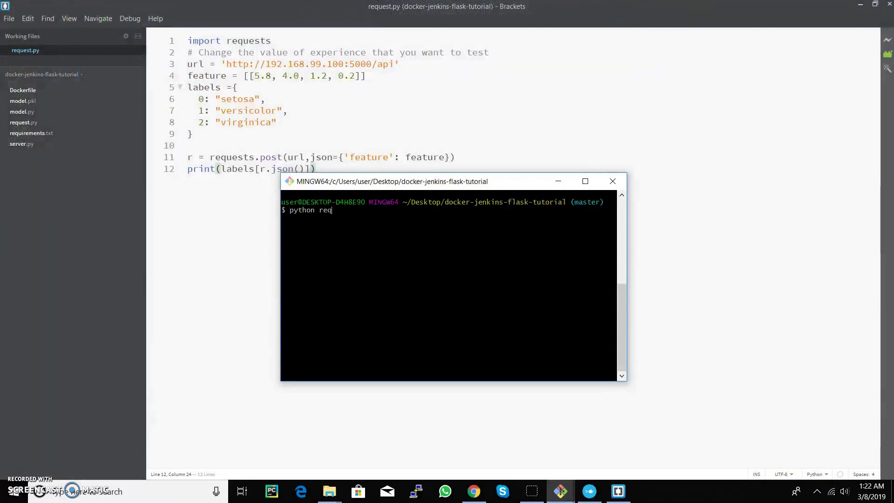
text(uest.py)
key(Return)
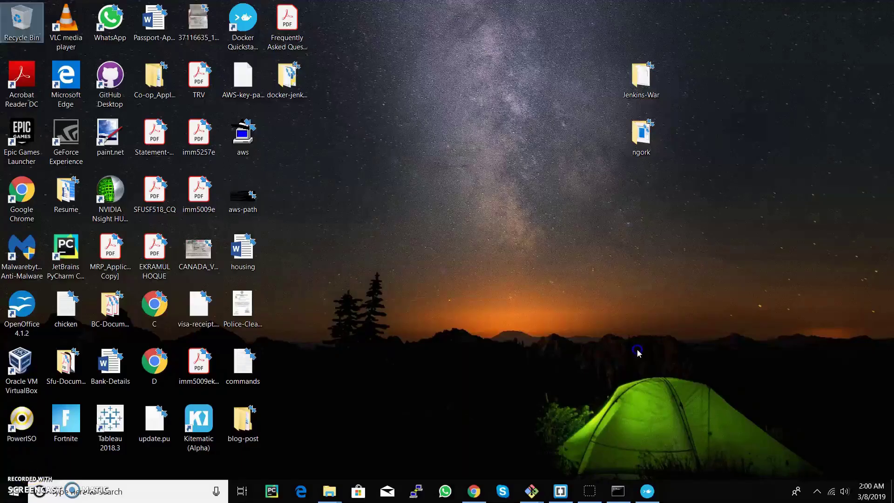
Launch ngrok from the ngork folder, run ngrok http 8080, and copy the https forwarding address.
double_click(638, 133)
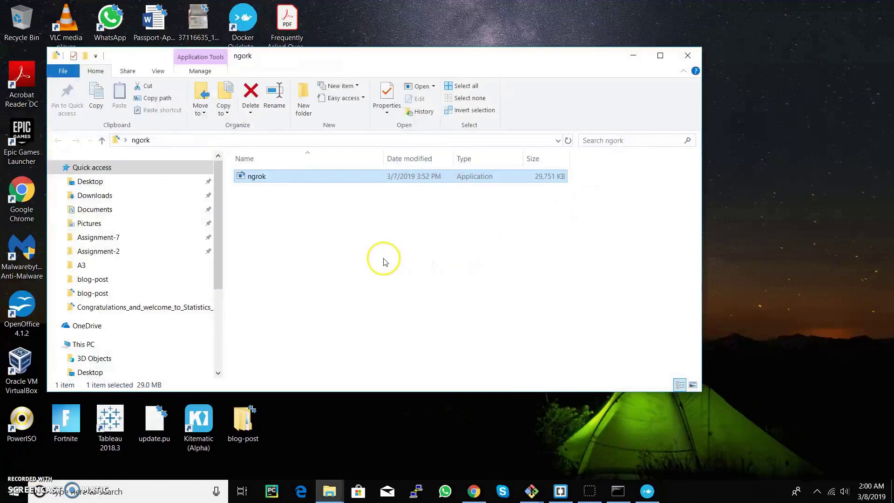
double_click(290, 178)
click(653, 396)
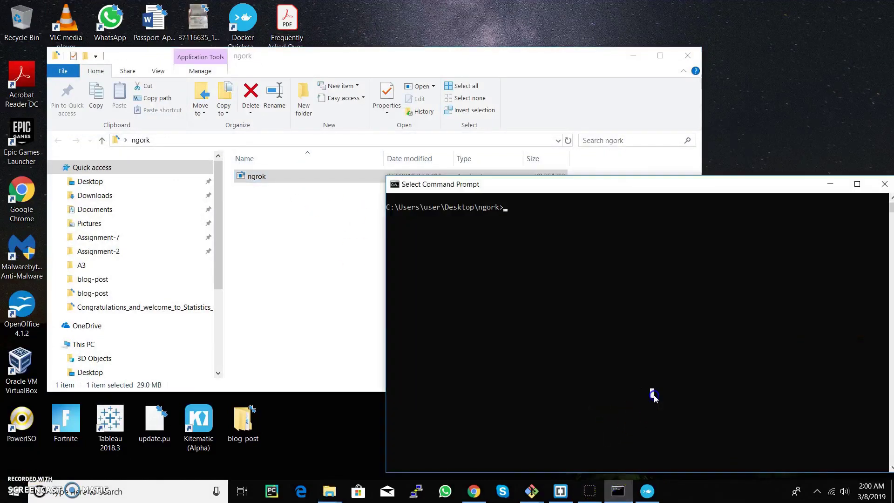
text(ngrok http 8080)
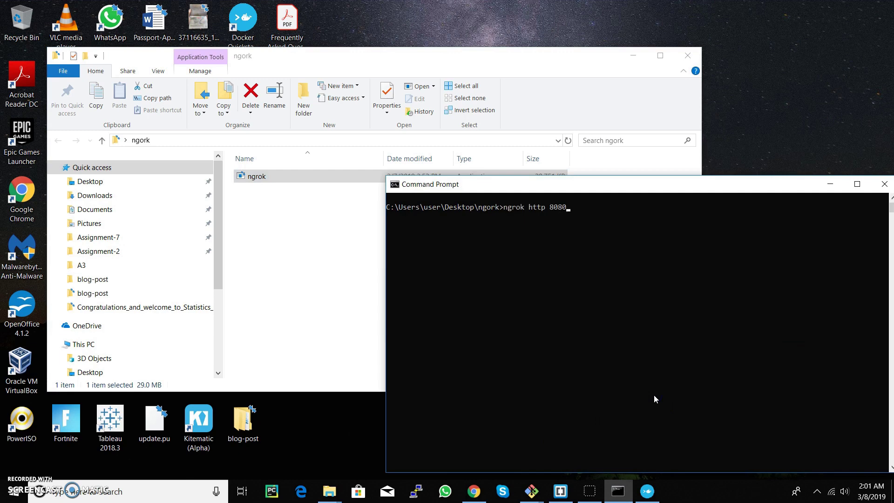
key(Return)
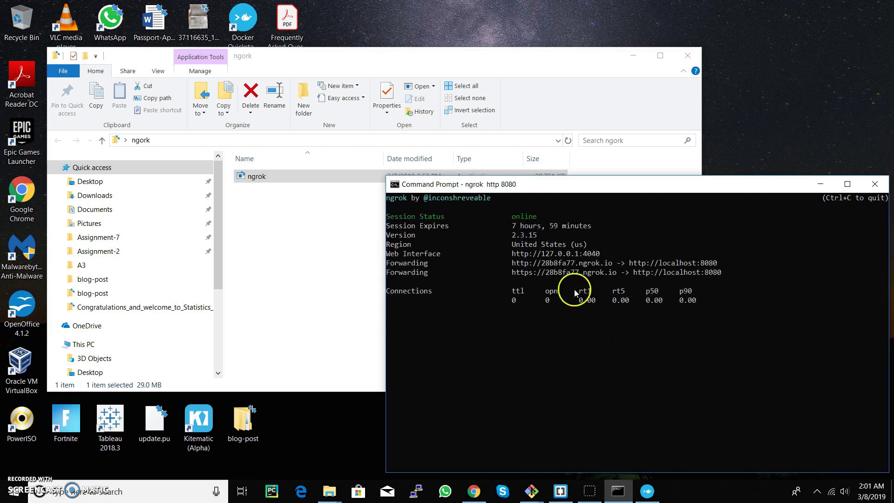
drag(512, 274, 617, 275)
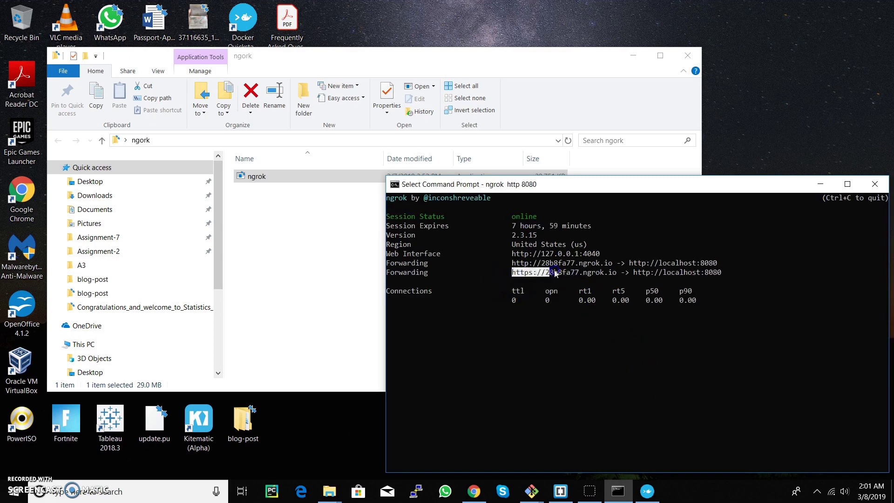
key(ctrl+c)
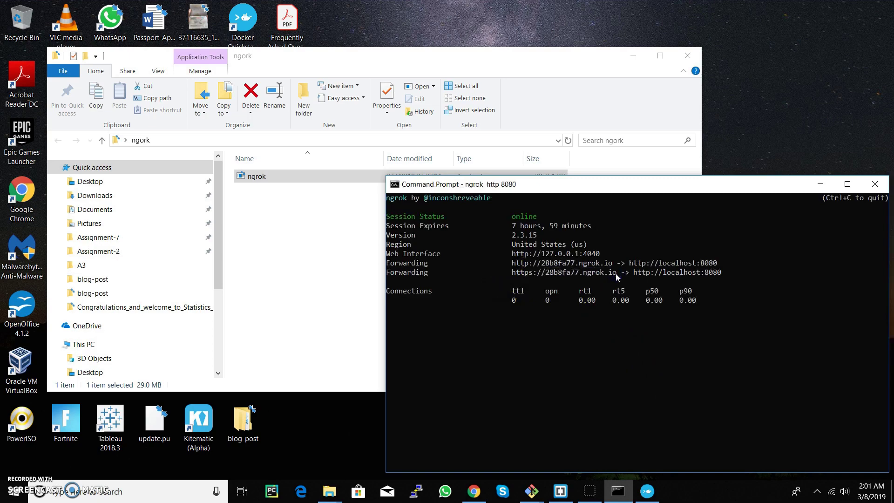
click(474, 491)
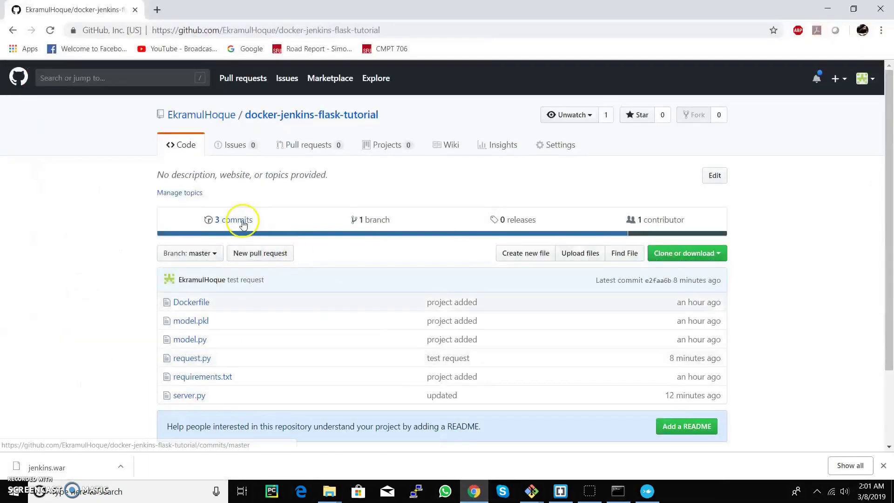
Reach the repository's Webhooks settings and start a new webhook.
click(549, 146)
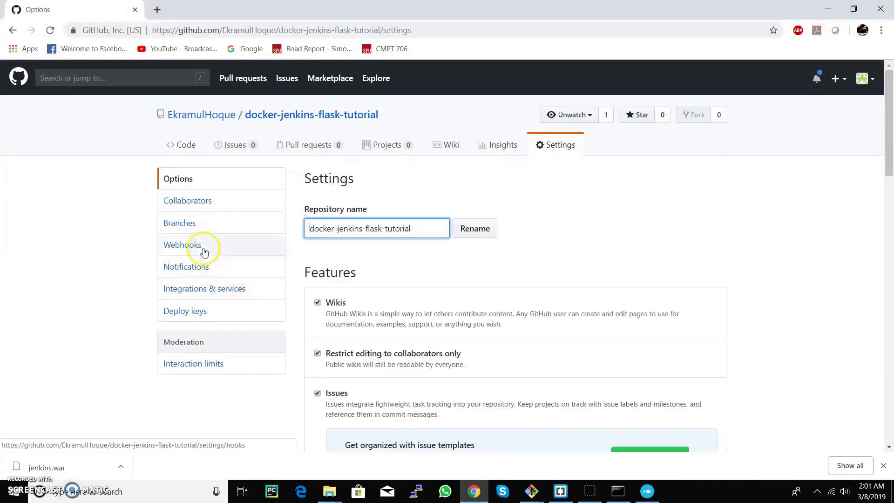
click(203, 250)
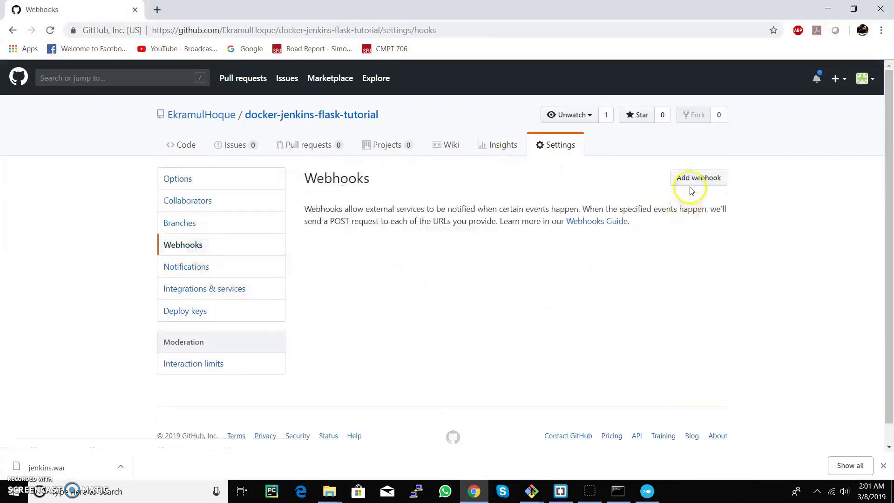
click(689, 186)
triple_click(403, 278)
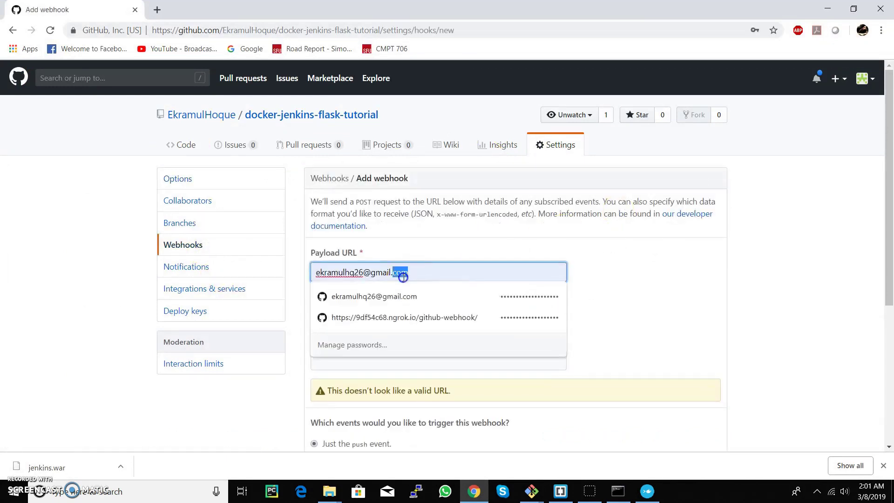
key(ctrl+v)
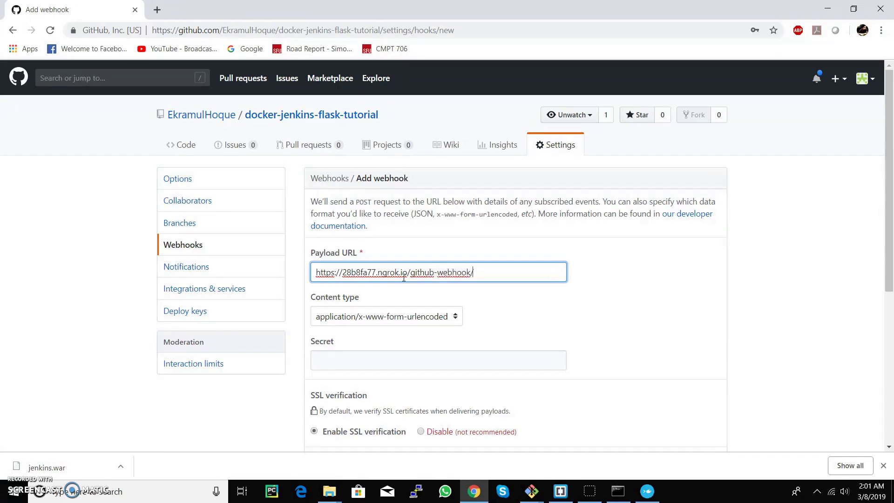
scroll(496, 269, down, 3)
click(421, 257)
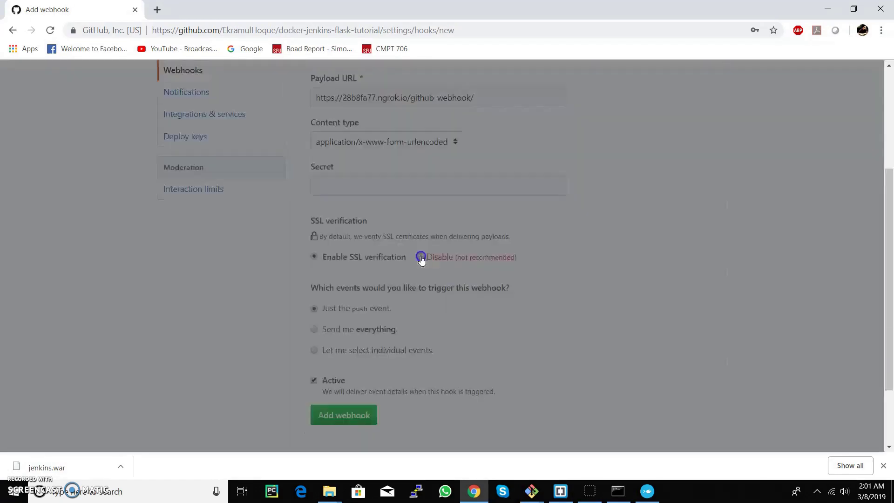
click(433, 237)
scroll(409, 300, down, 2)
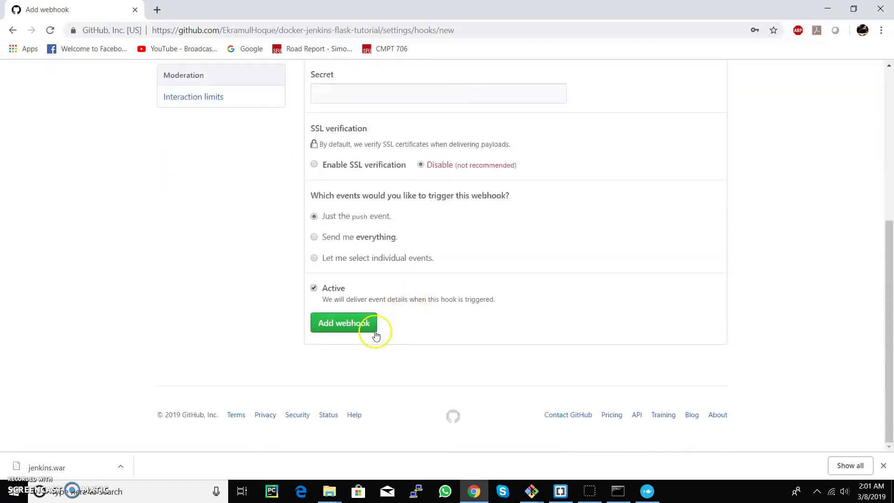
click(359, 322)
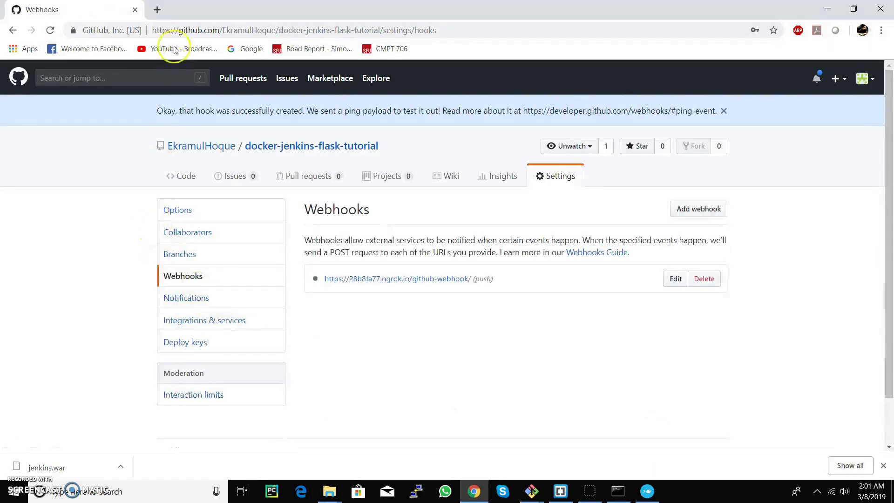
Load Jenkins at localhost:8080 in a new tab and sign in with username and password.
click(156, 9)
text(loc)
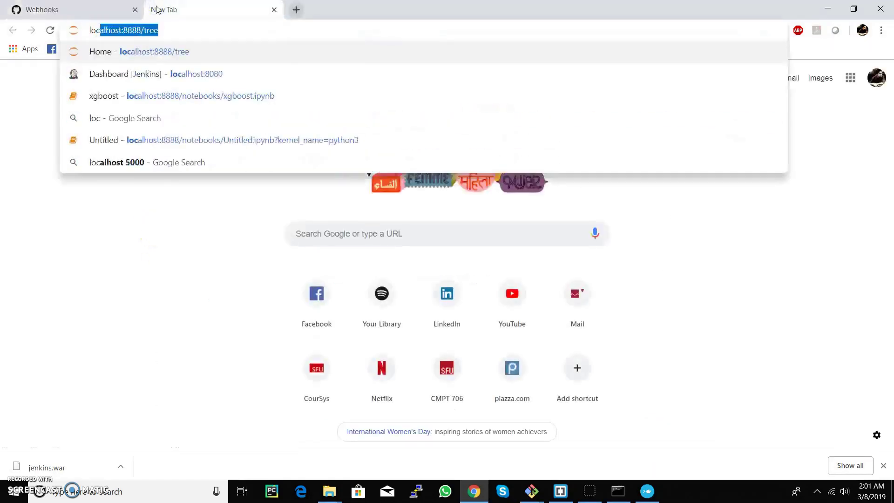
key(Down)
key(Return)
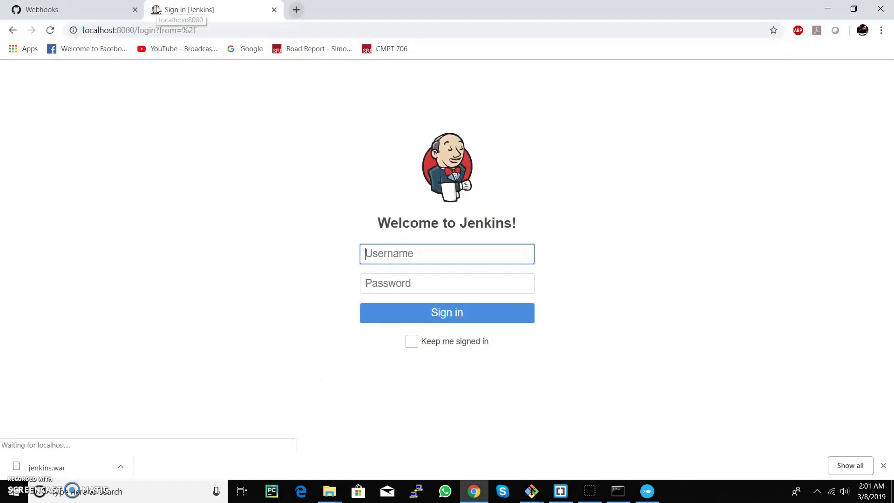
click(396, 255)
text(Ekramul)
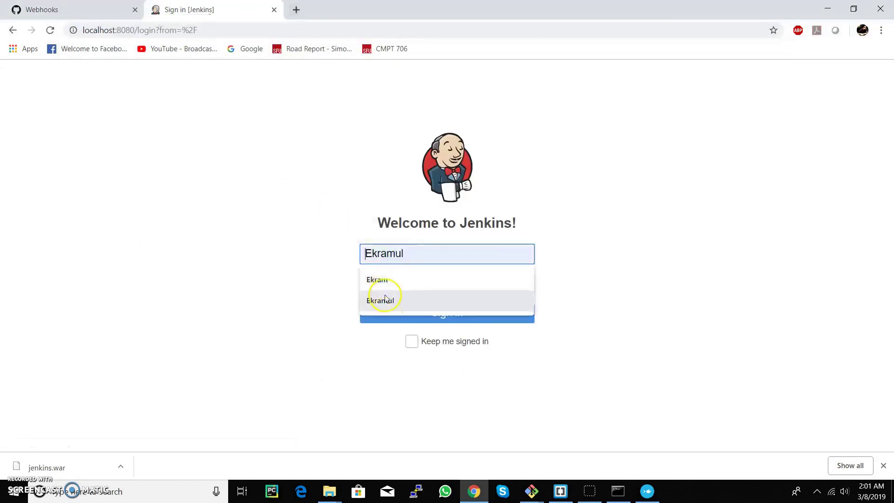
click(386, 288)
text(••)
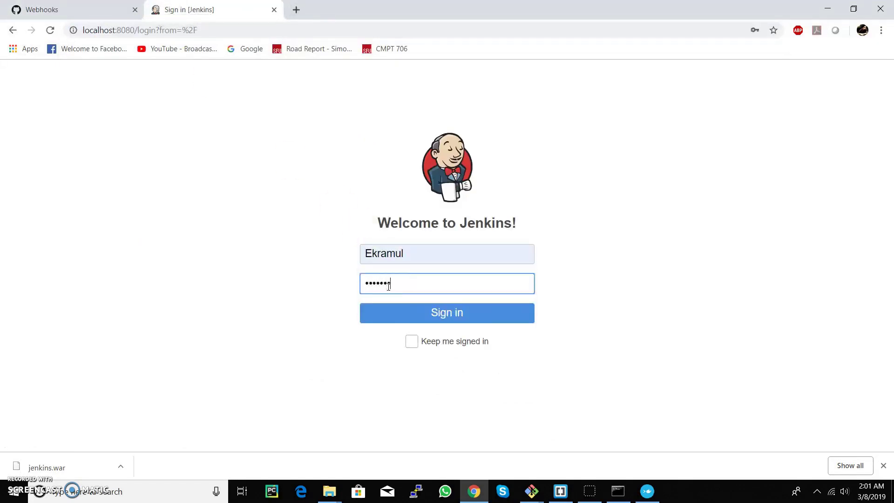
key(Return)
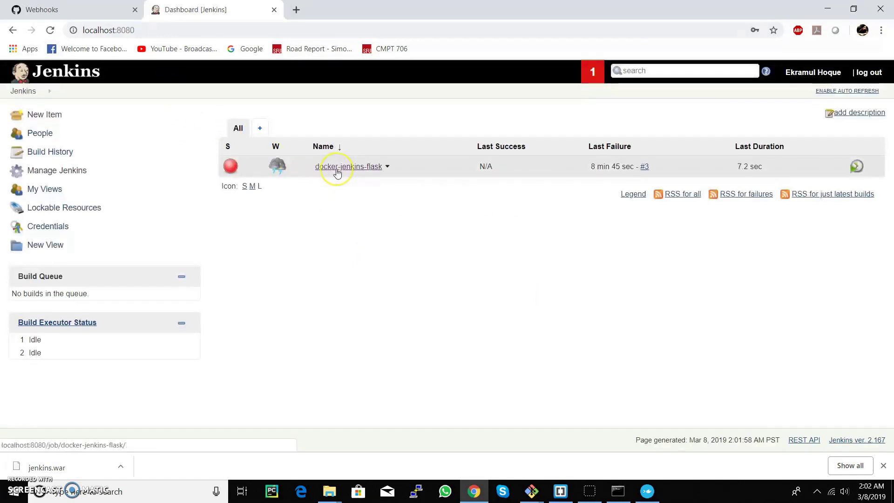
Enable 'GitHub hook trigger for GITScm polling' on docker-jenkins-flask and save the configuration.
click(324, 166)
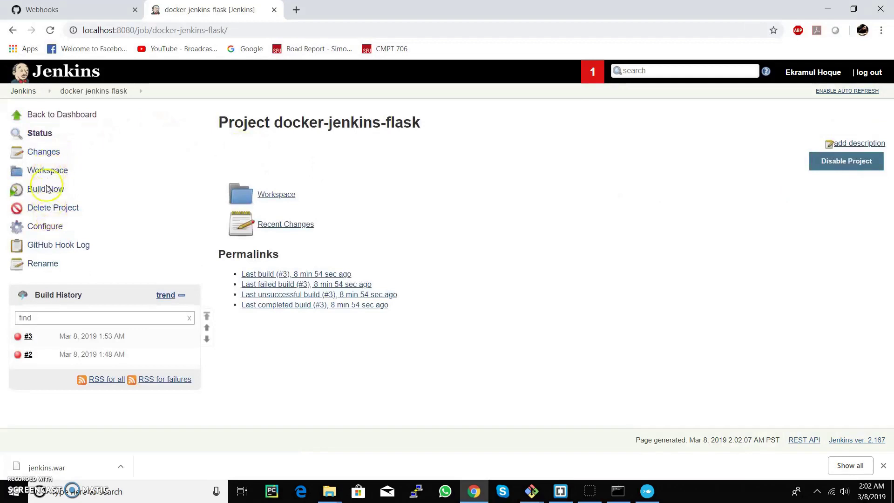
click(45, 225)
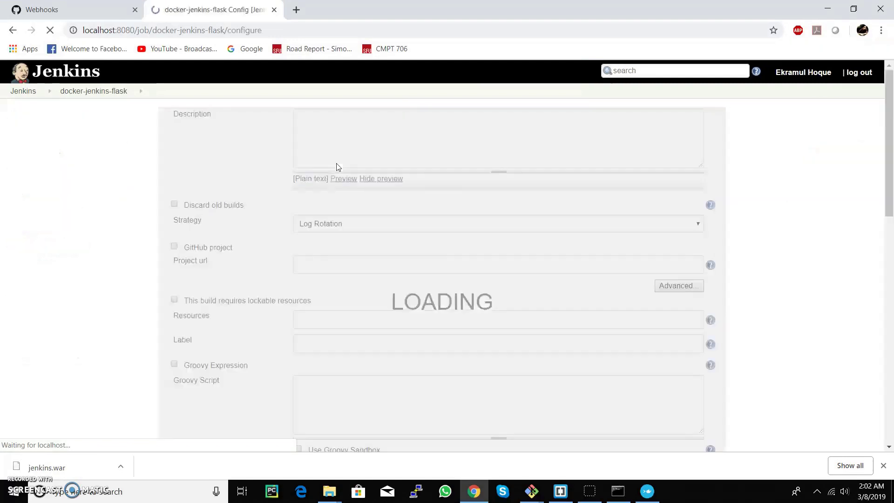
scroll(206, 94, down, 2)
scroll(99, 210, down, 2)
scroll(99, 214, down, 3)
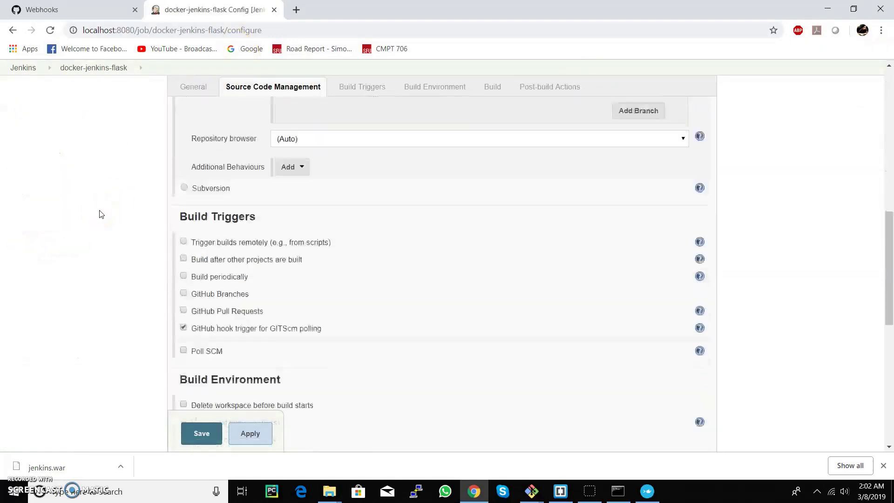
scroll(100, 213, down, 1)
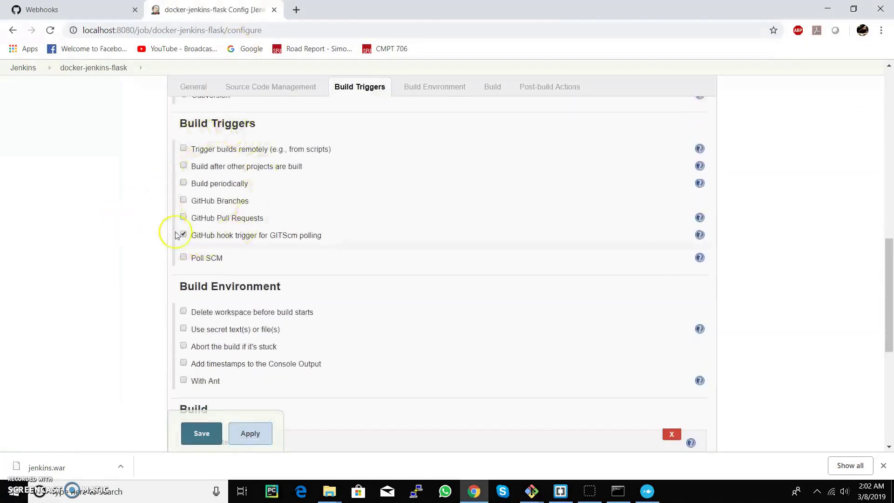
click(184, 234)
click(184, 235)
scroll(146, 280, down, 2)
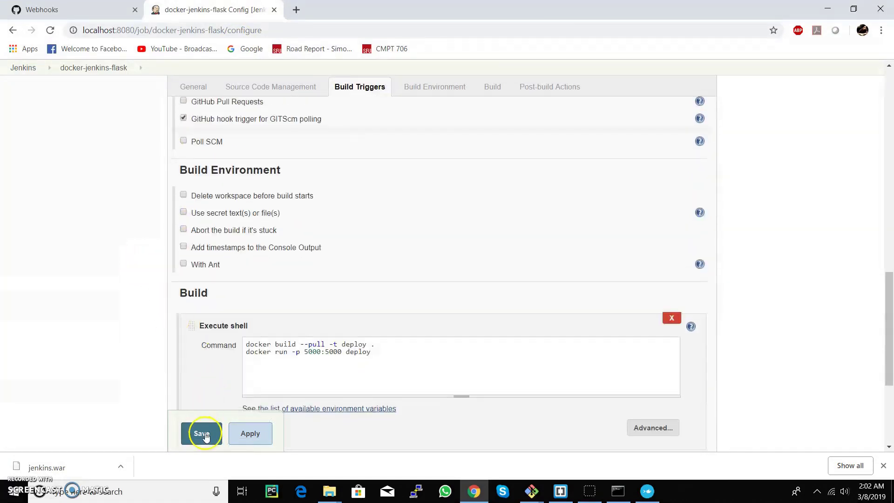
click(201, 432)
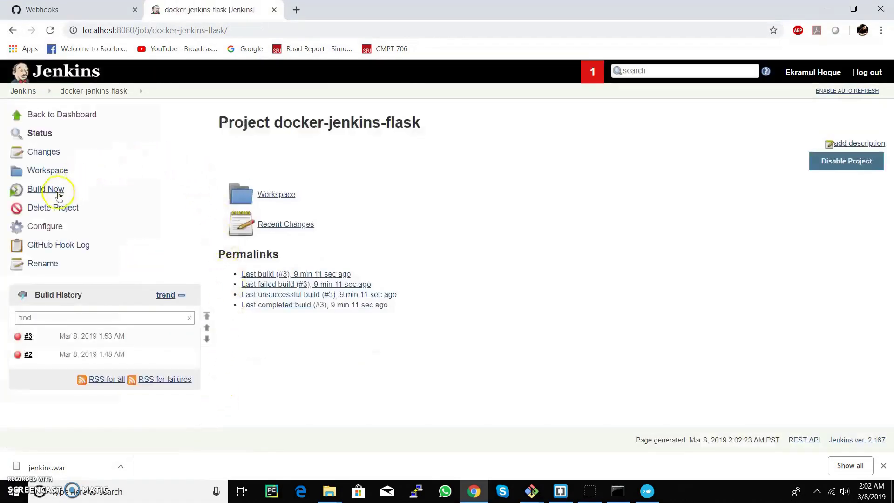
Bring up model.py in Brackets as a working file for editing.
click(560, 491)
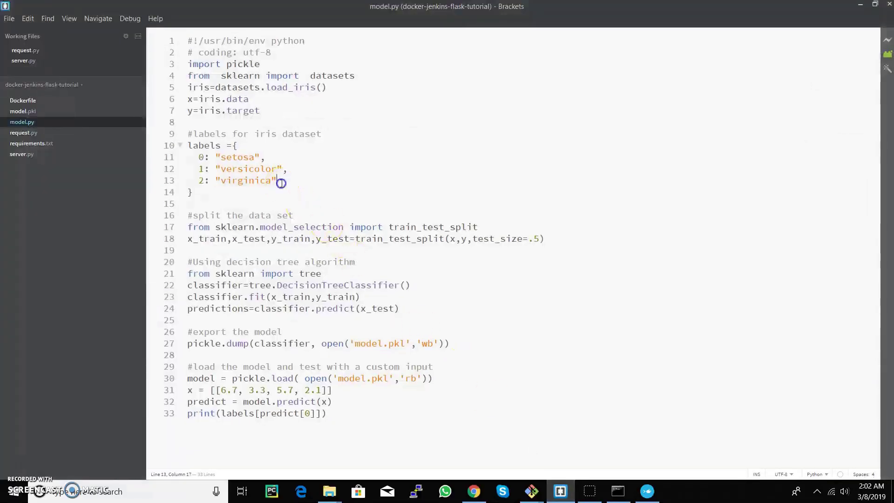
click(242, 122)
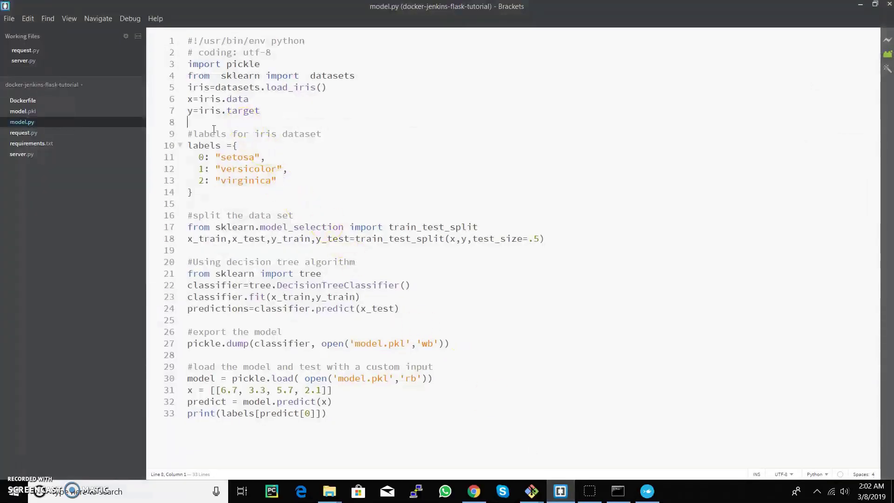
double_click(21, 121)
click(301, 175)
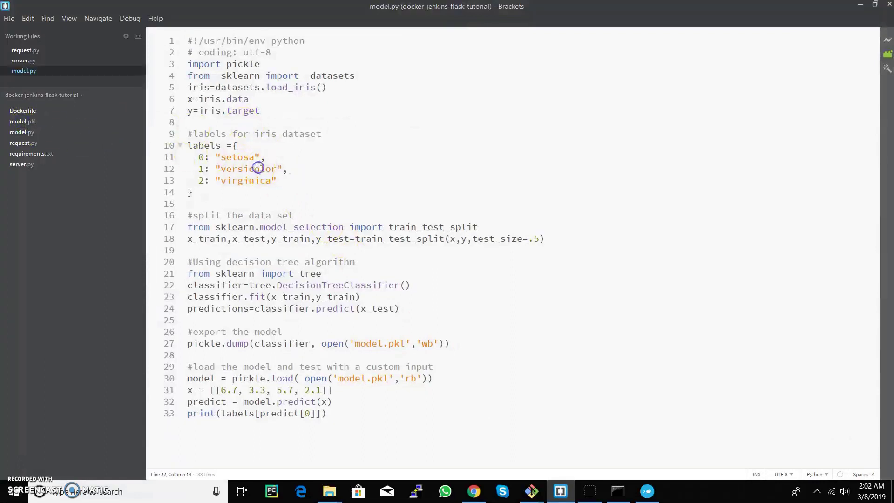
Change the split on line 18 from test_size=.5 to test_size=.25 and save model.py.
click(538, 250)
text(2)
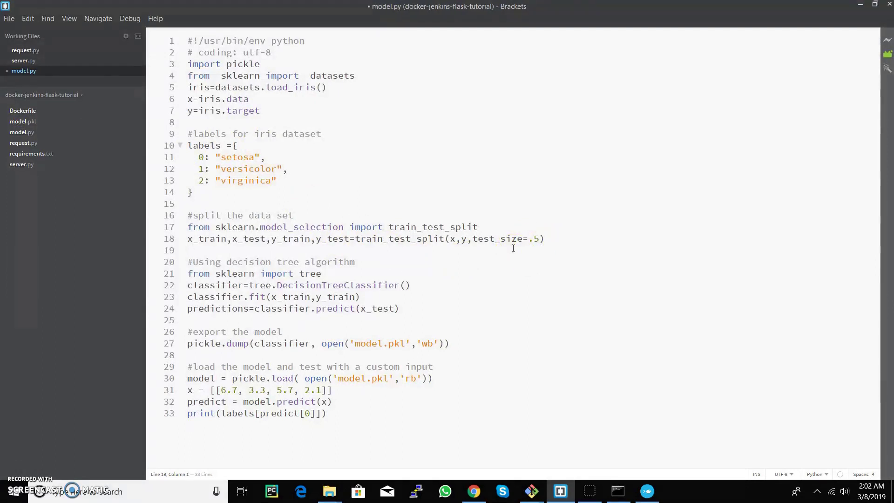
drag(566, 240, 533, 239)
click(532, 239)
text(2)
click(543, 260)
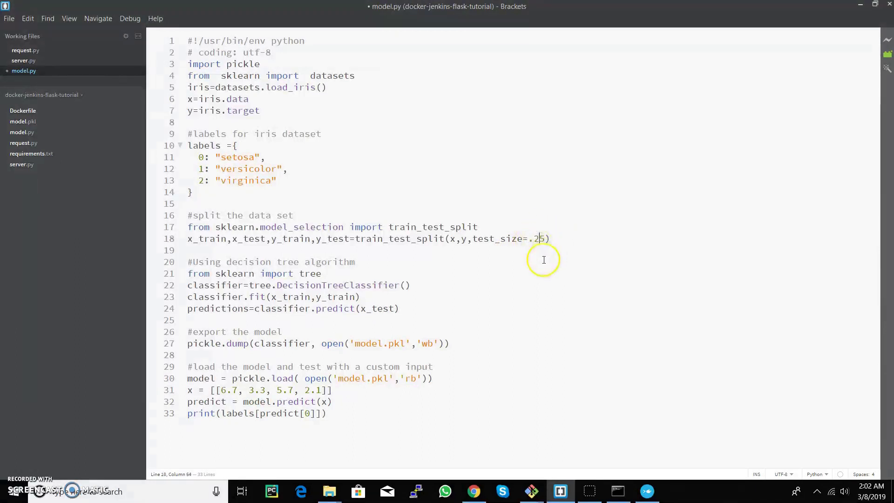
key(ctrl+s)
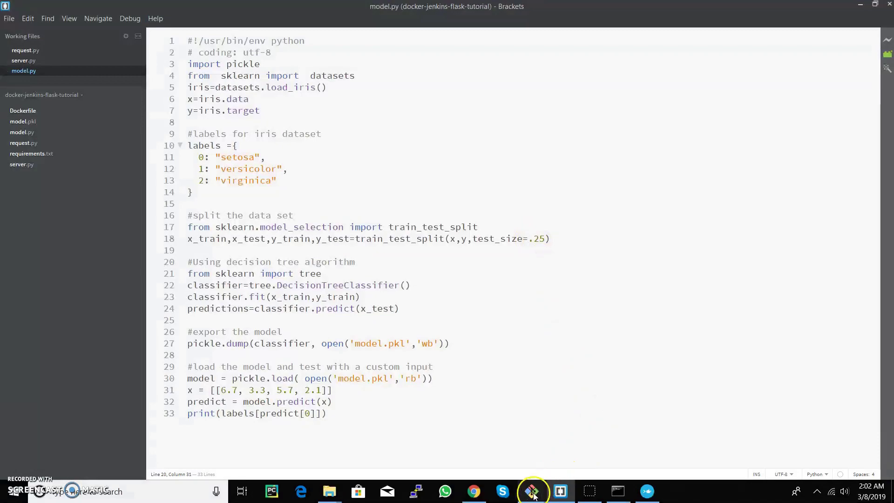
mouse_move(530, 491)
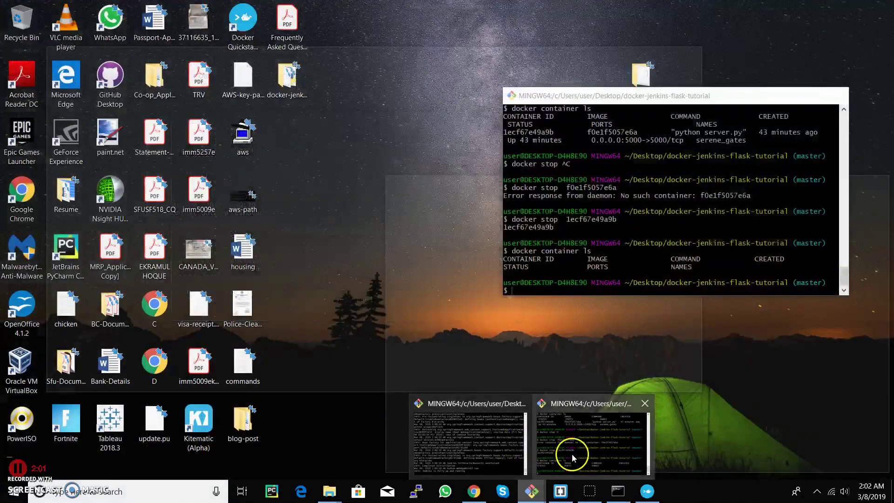
Run git status, stage model.py, commit it as 'updated model' and push to GitHub.
click(573, 458)
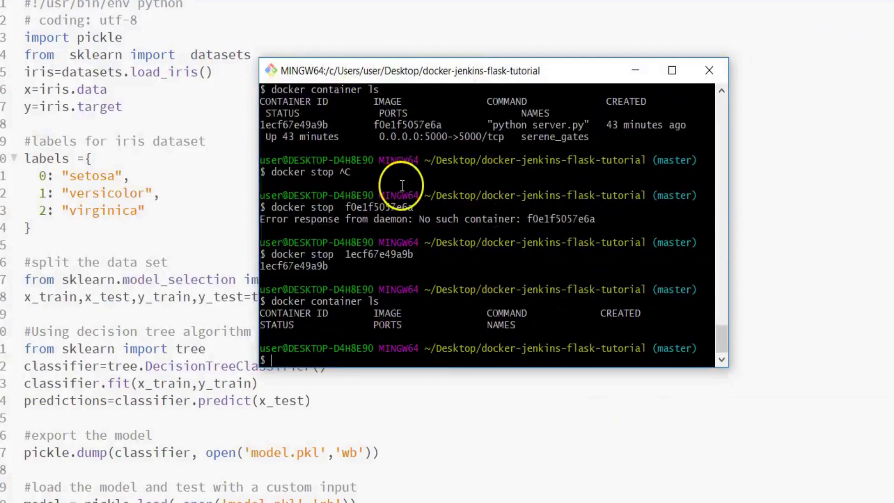
text(git status)
key(Return)
text(gi)
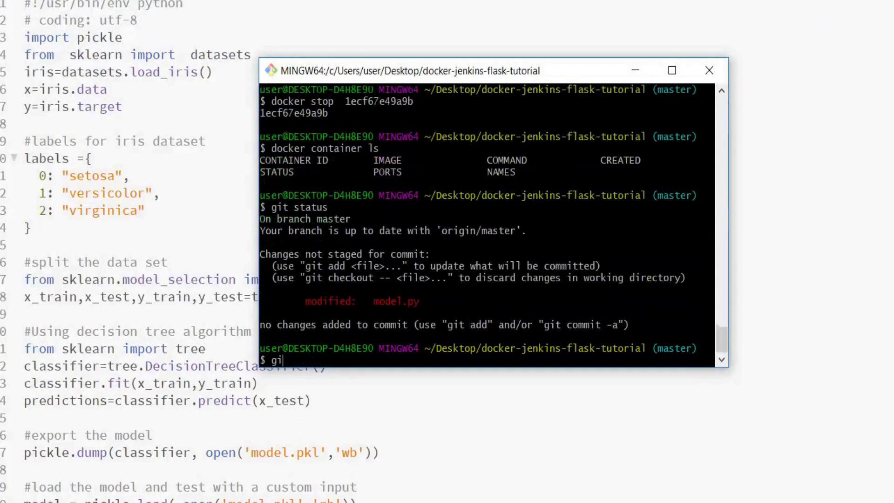
text(t add mo)
key(Tab)
key(Return)
text(git)
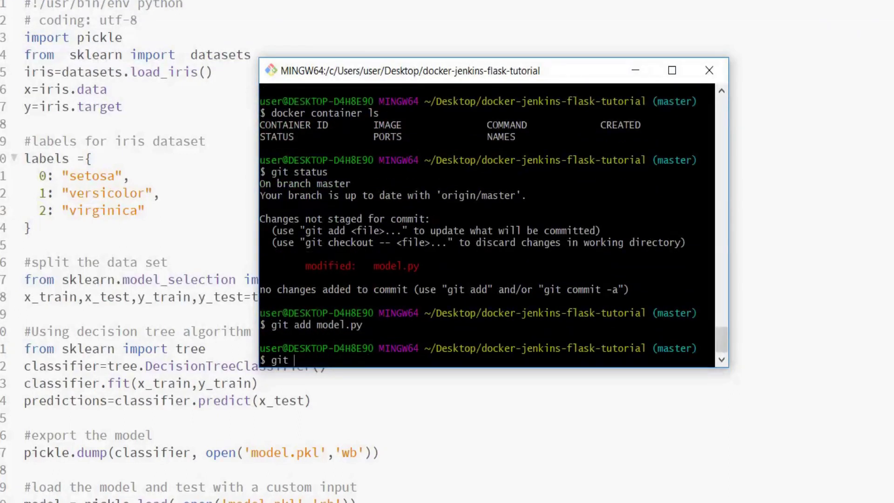
text( commit -m "updated)
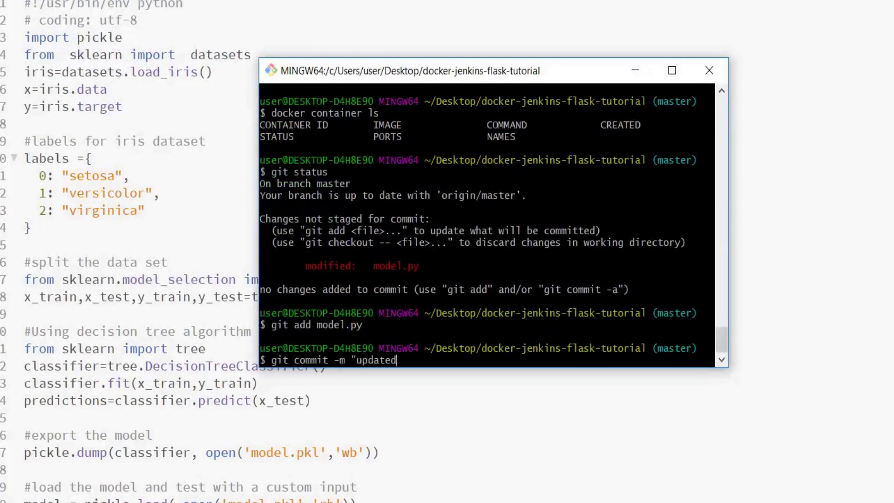
text( model")
key(Return)
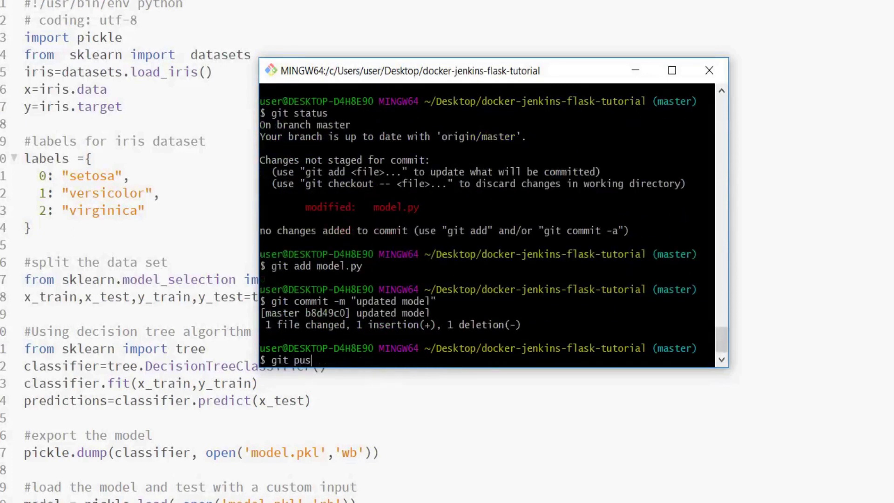
text(h)
key(Return)
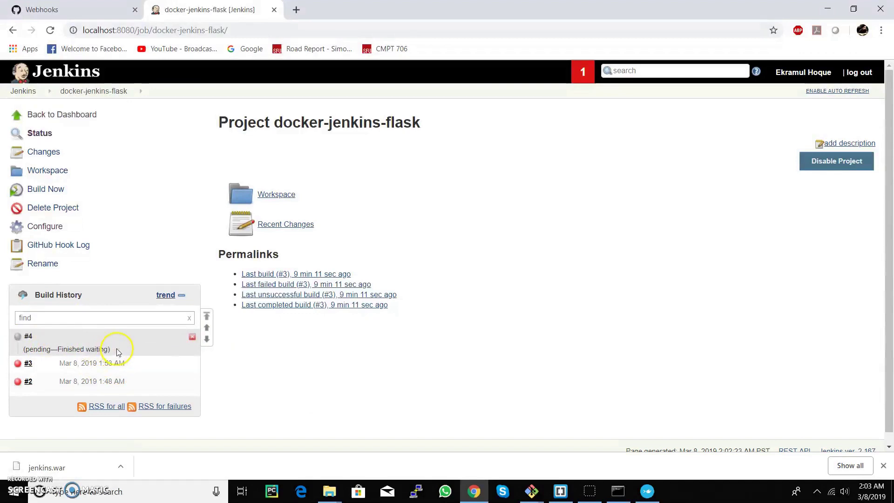
View the console output of push-triggered build #4 showing the Flask server running.
click(48, 336)
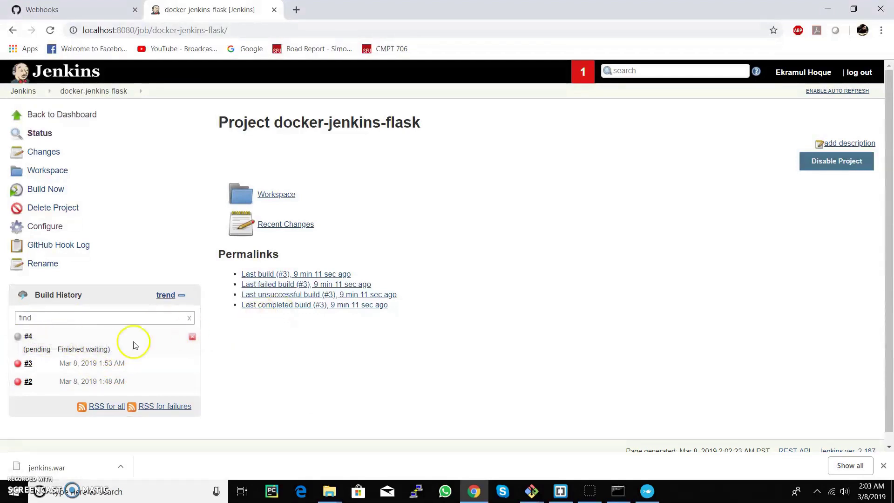
click(84, 337)
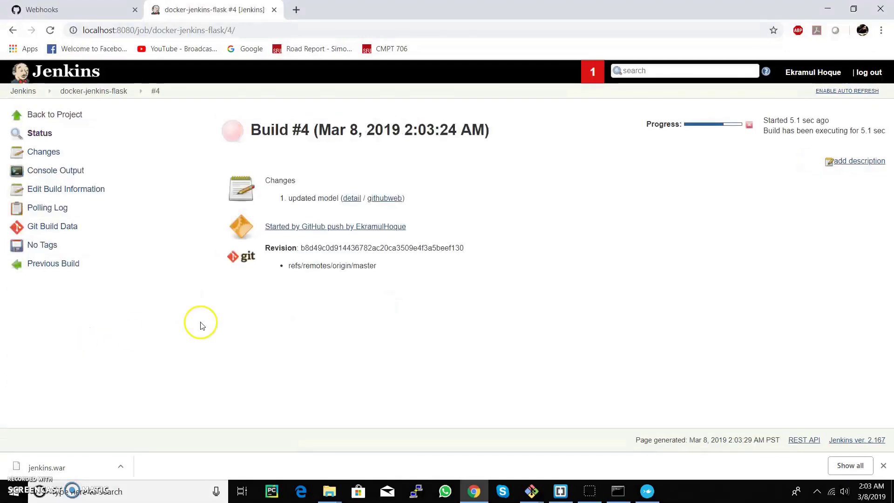
click(712, 123)
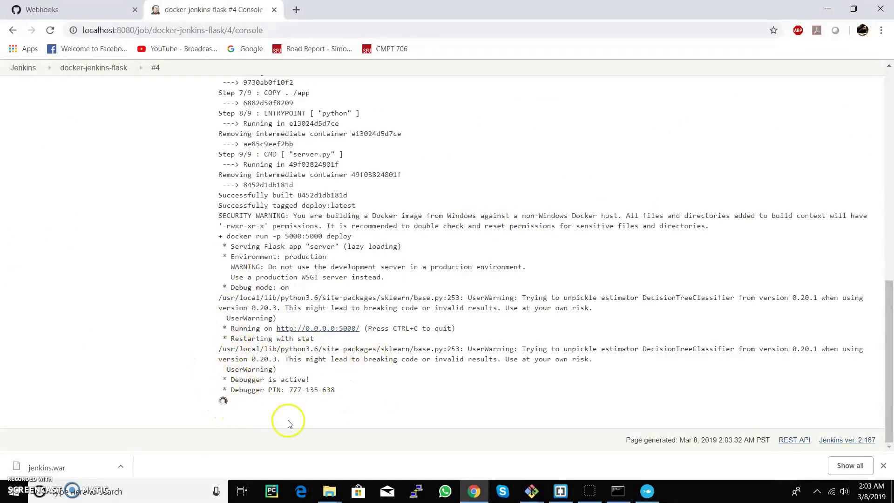
Recall and run python request.py against the redeployed API, getting the prediction setosa.
click(531, 491)
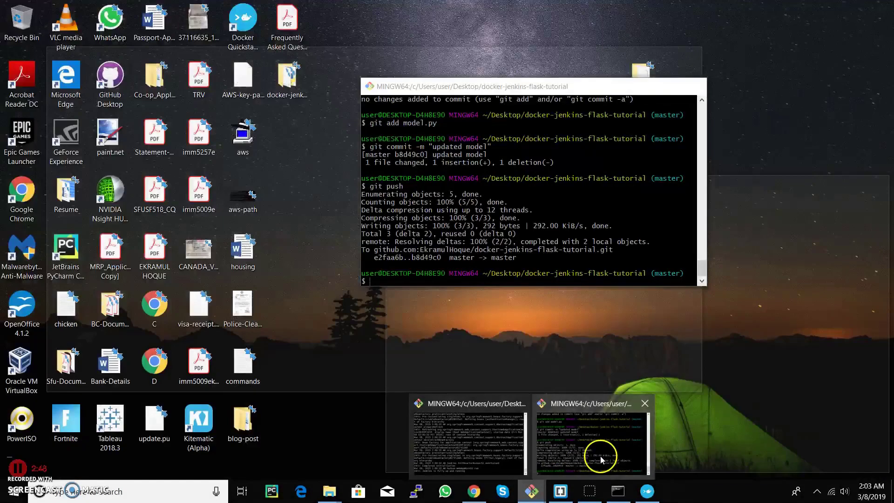
click(600, 457)
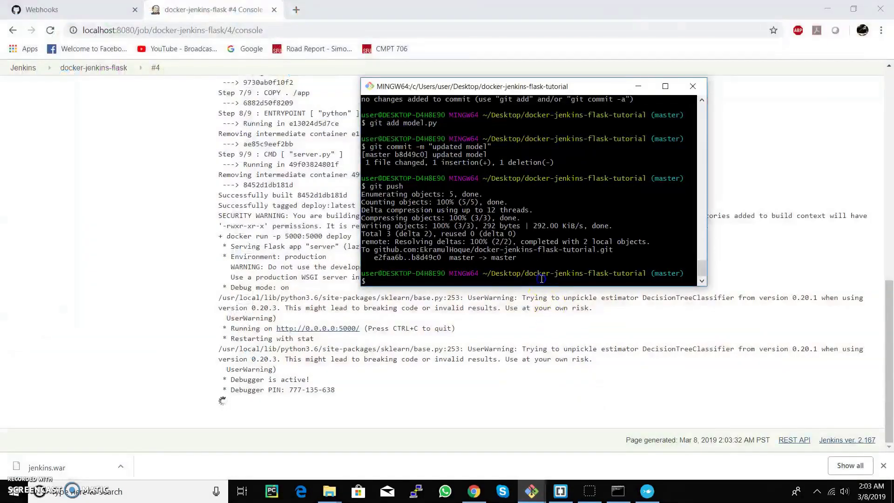
key(Up)
key(Up)
key(Up)
key(Up)
key(Up)
key(Down)
key(Up)
key(Down)
key(Down)
key(Down)
key(Down)
key(Return)
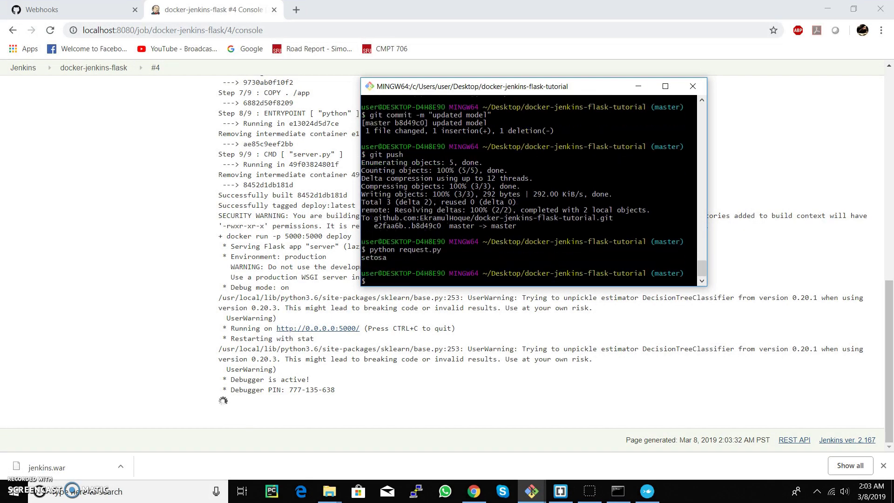